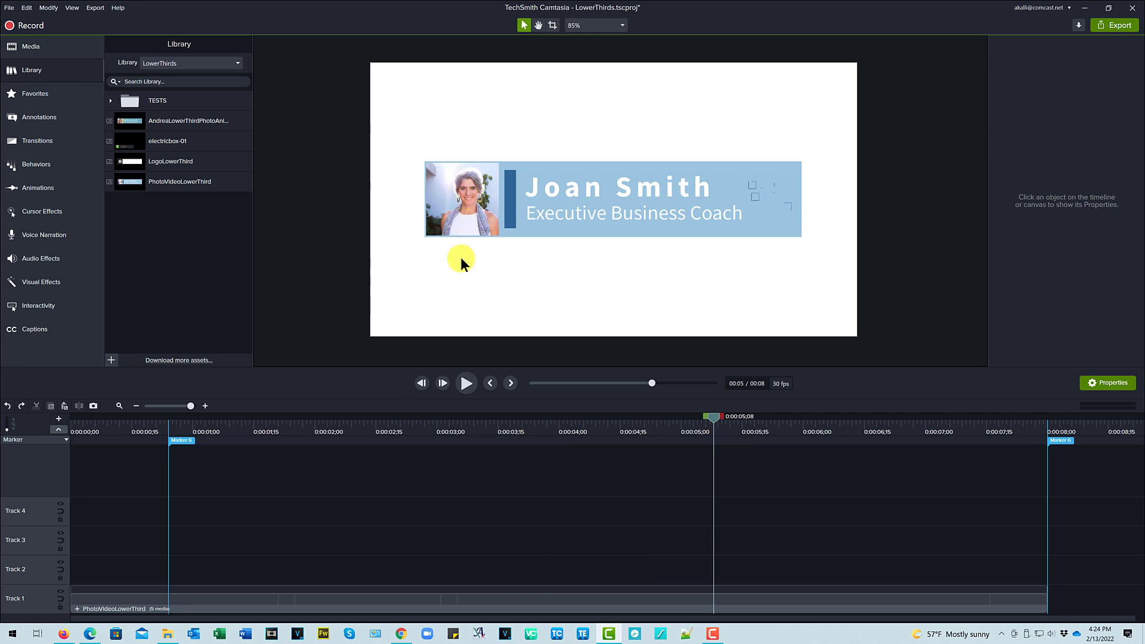
Step: Play the lower-third animation from the beginning and park the playhead at about 5 seconds
{"action": "left_click_drag", "start_coordinate": [652, 383], "coordinate": [523, 386]}
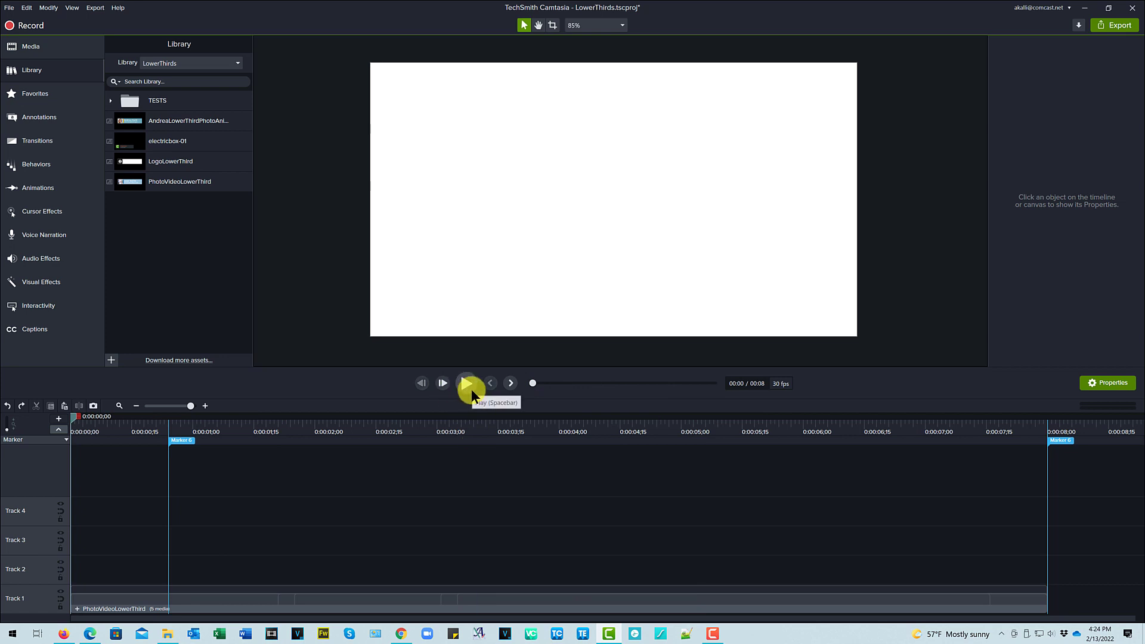
{"action": "left_click", "coordinate": [469, 385]}
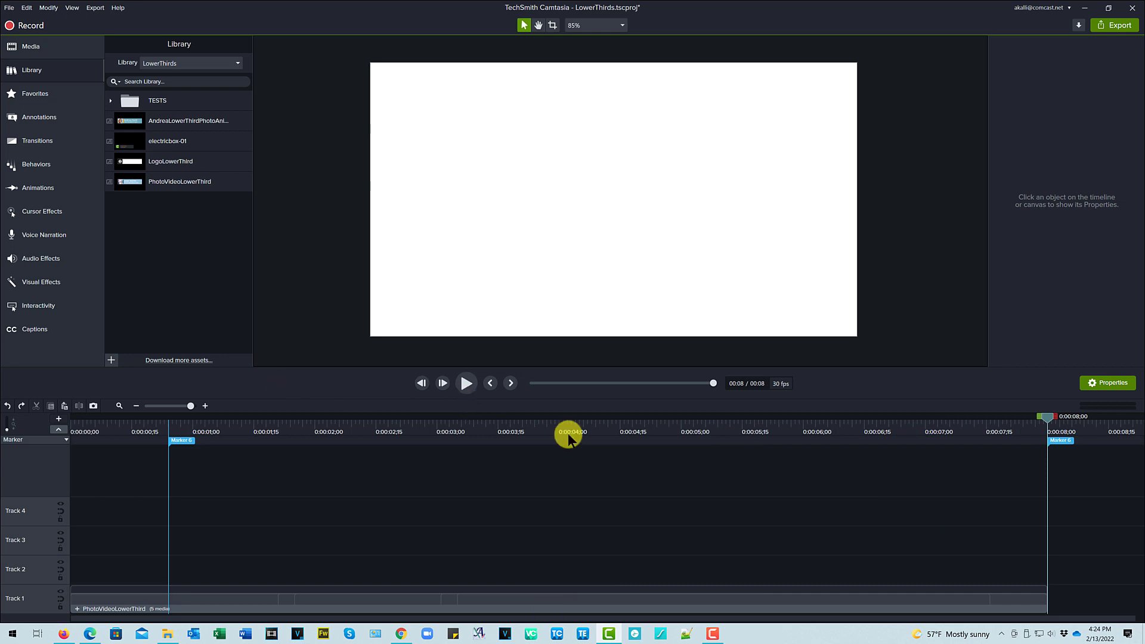
{"action": "left_click", "coordinate": [693, 426]}
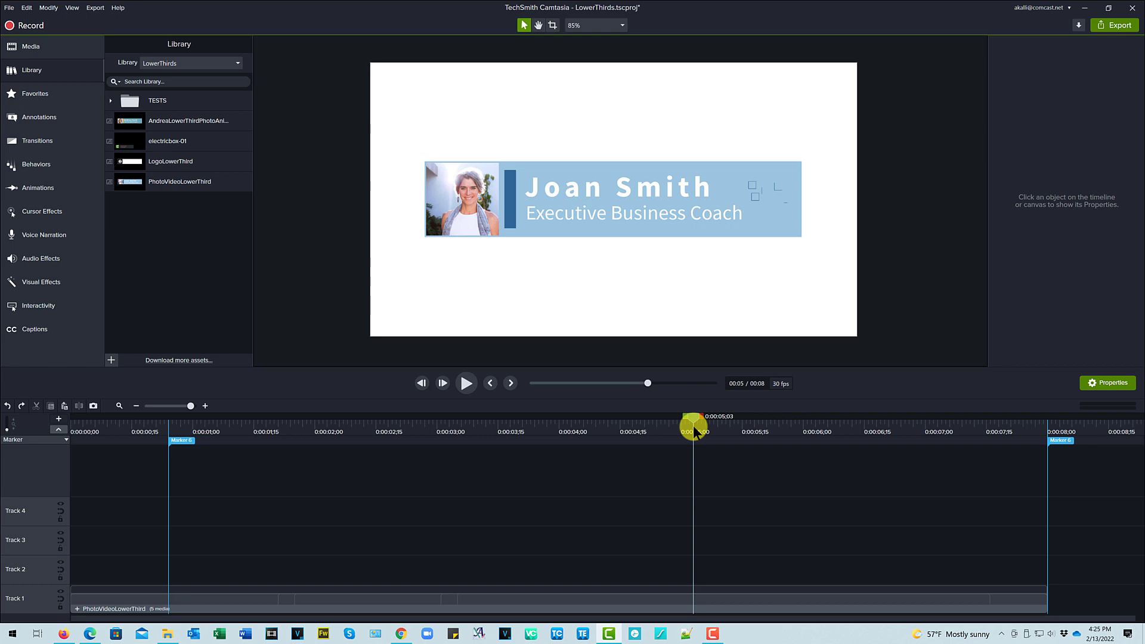
Step: Scrub through the lower-third animation from the photo reveal to the end of the clip to examine each animated element
{"action": "left_click_drag", "start_coordinate": [695, 429], "coordinate": [119, 439]}
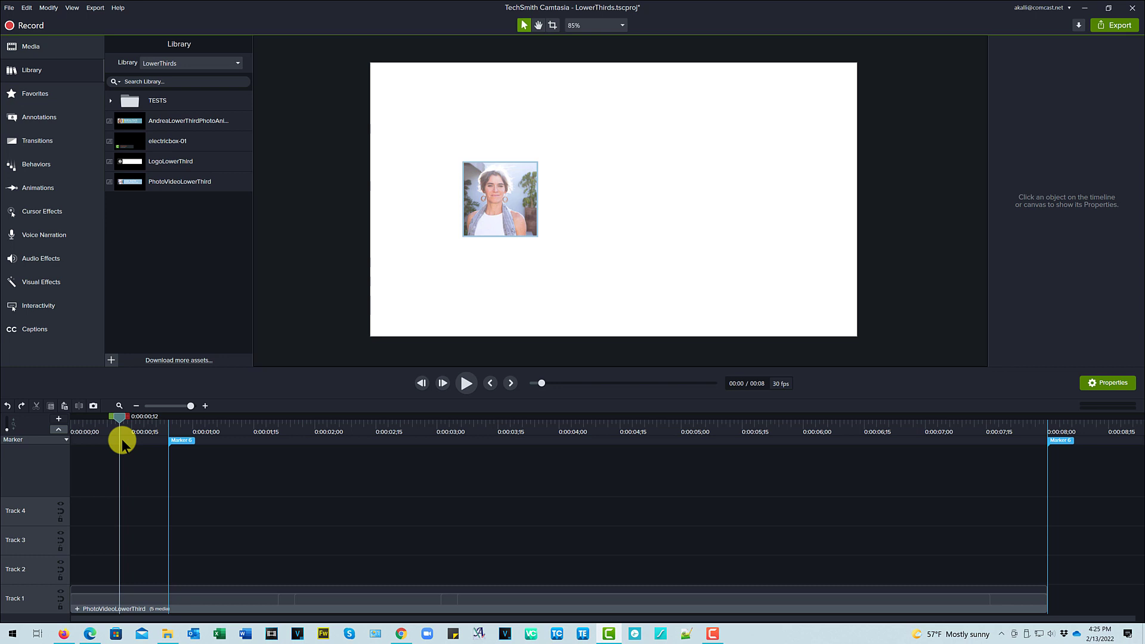
{"action": "left_click_drag", "start_coordinate": [122, 439], "coordinate": [178, 444]}
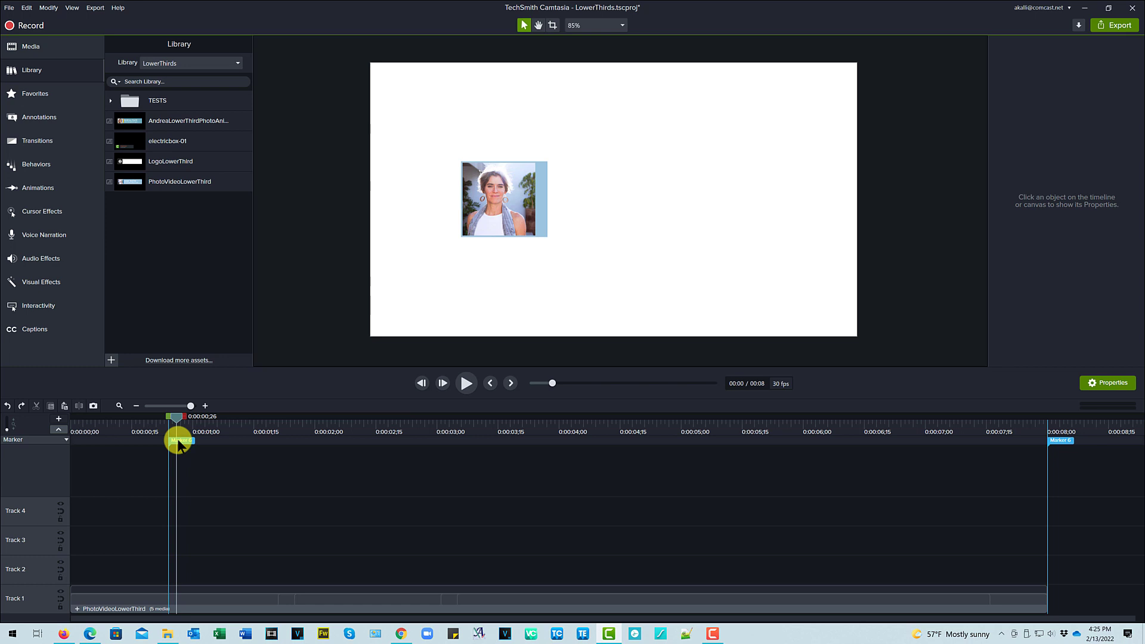
{"action": "left_click_drag", "start_coordinate": [178, 445], "coordinate": [303, 461]}
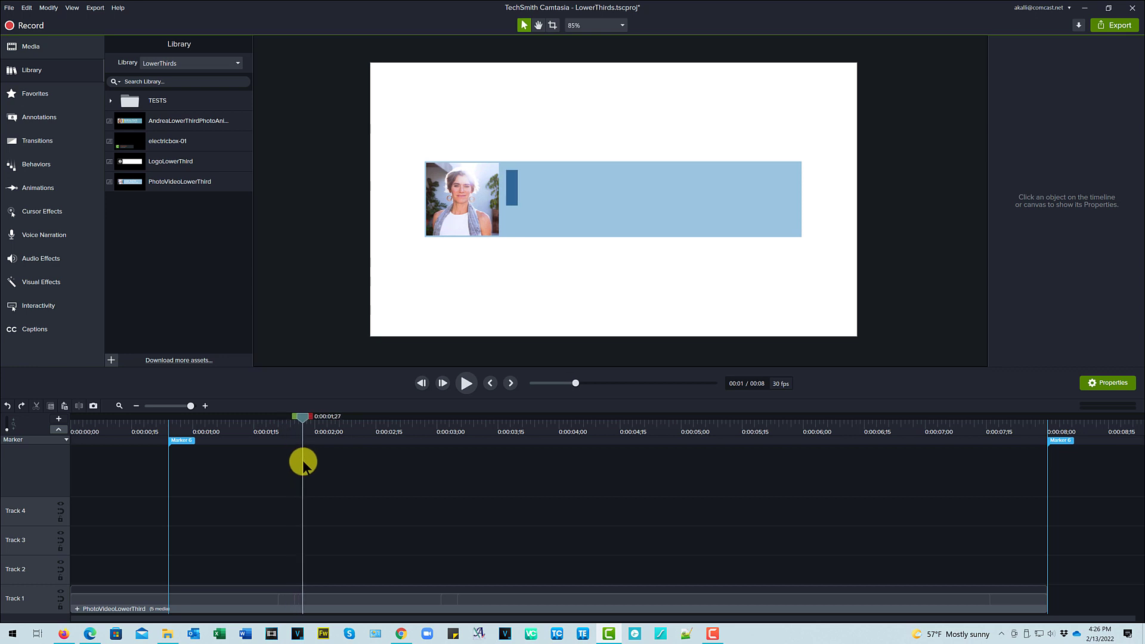
{"action": "left_click_drag", "start_coordinate": [304, 463], "coordinate": [624, 533]}
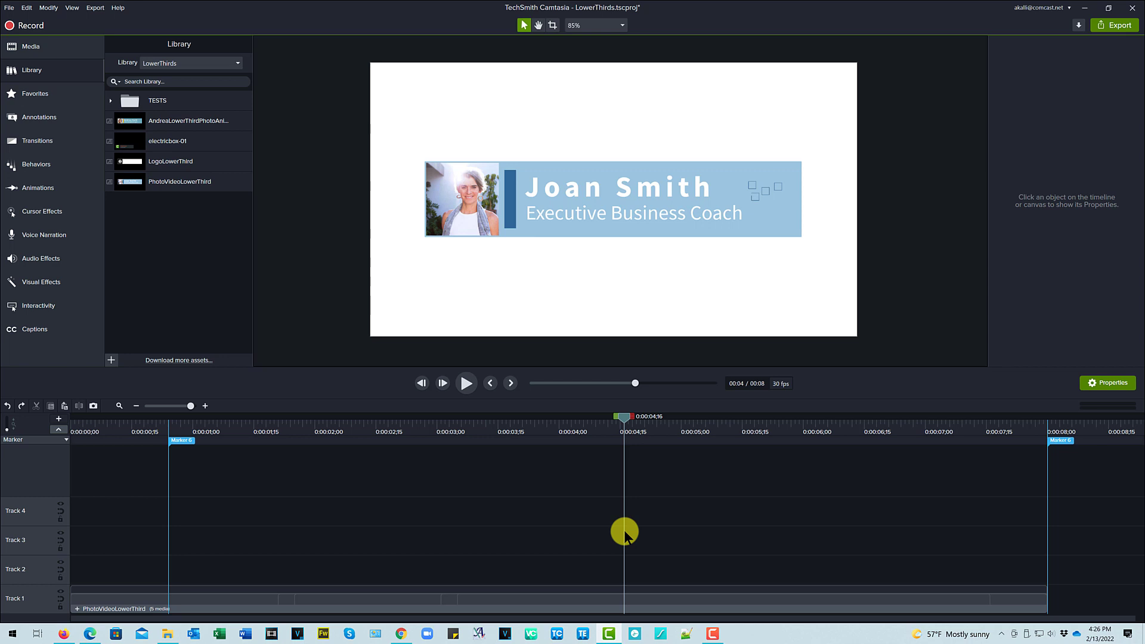
{"action": "left_click_drag", "start_coordinate": [625, 533], "coordinate": [850, 560]}
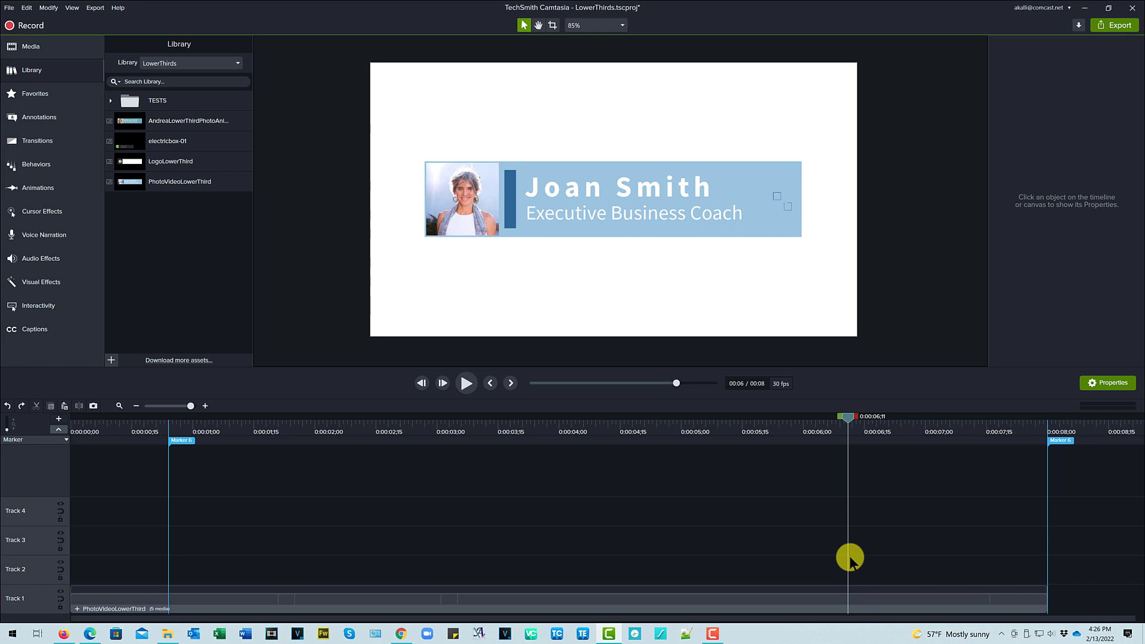
{"action": "left_click_drag", "start_coordinate": [851, 561], "coordinate": [1041, 559]}
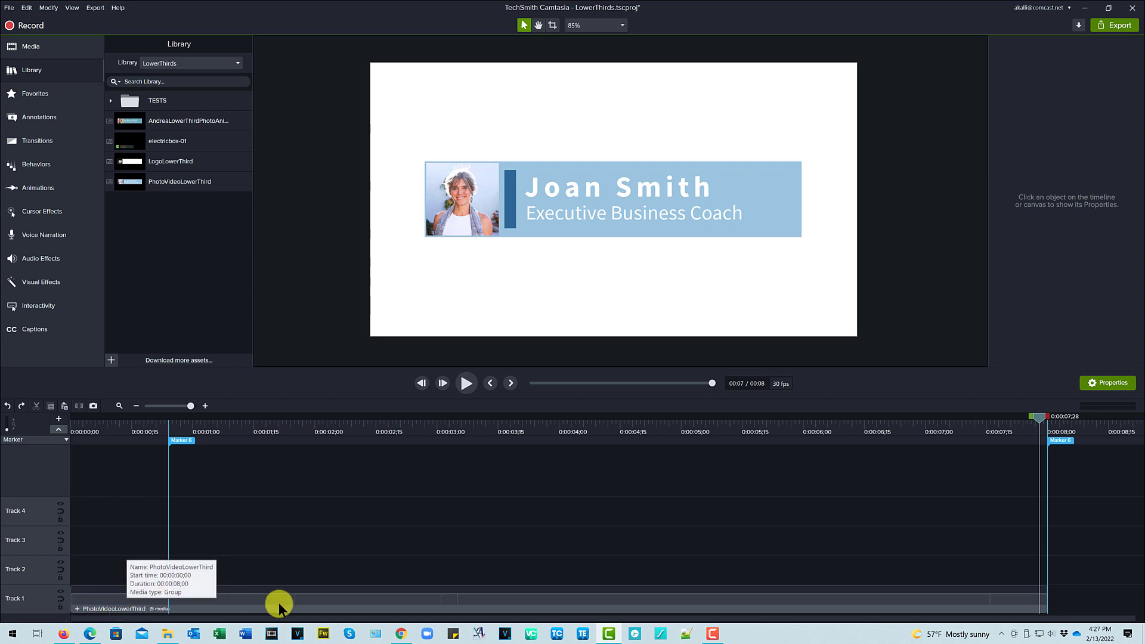
Step: Open the PhotoVideoLowerThird group and inspect its PhotoANDTextbox, Top Text, Bottom Text, RevealSwipeShape and MotionSquares elements one by one
{"action": "left_click", "coordinate": [331, 600]}
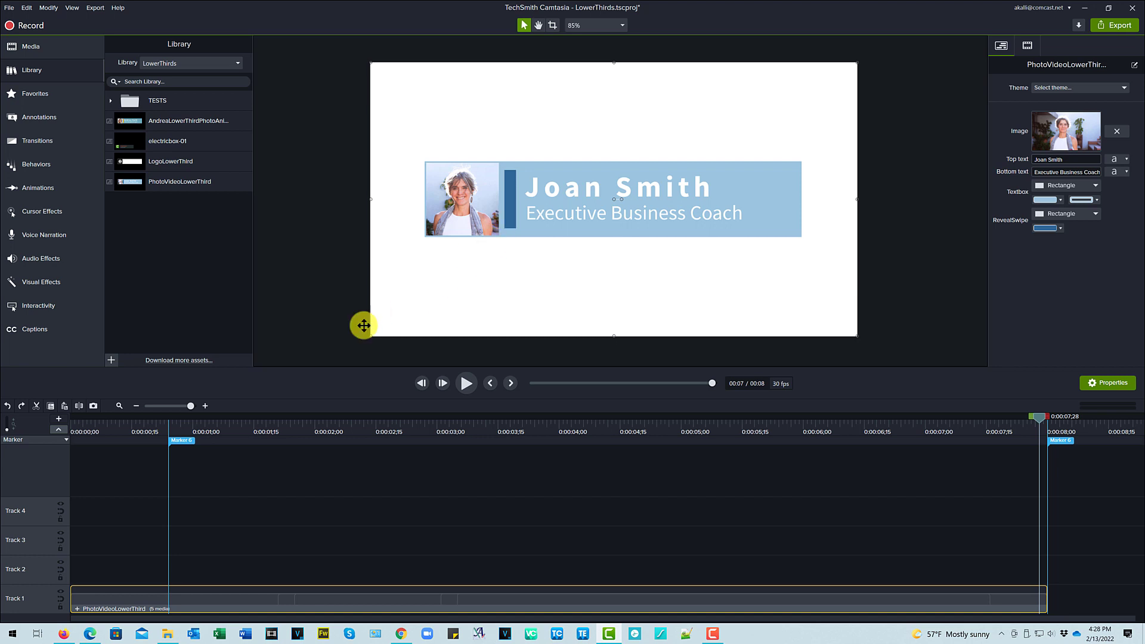
{"action": "left_click", "coordinate": [78, 610]}
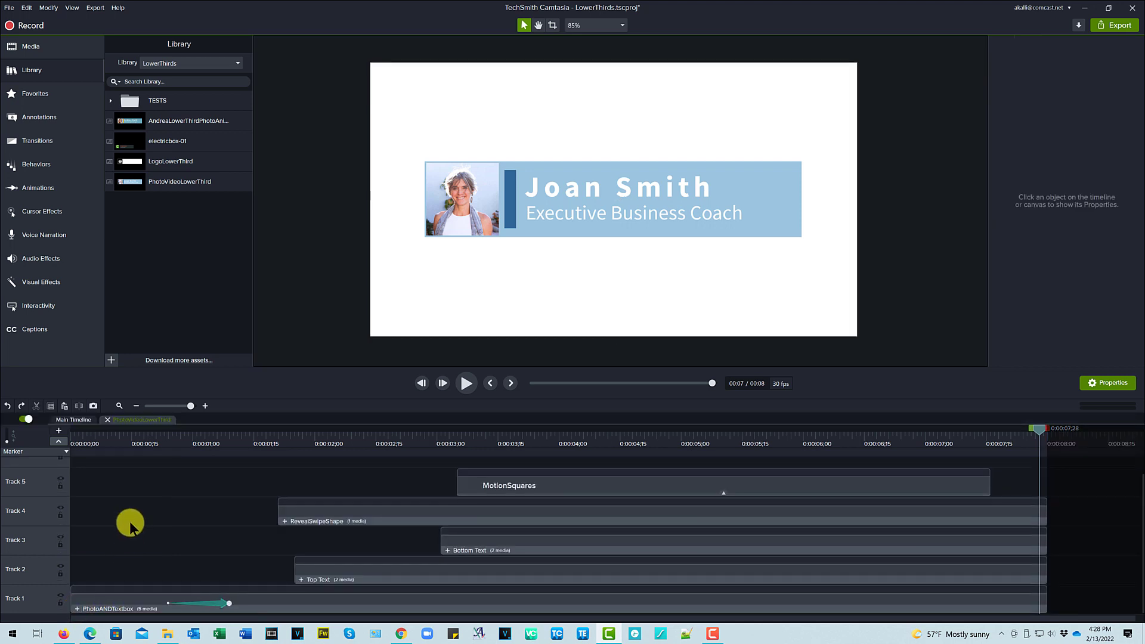
{"action": "left_click", "coordinate": [262, 598]}
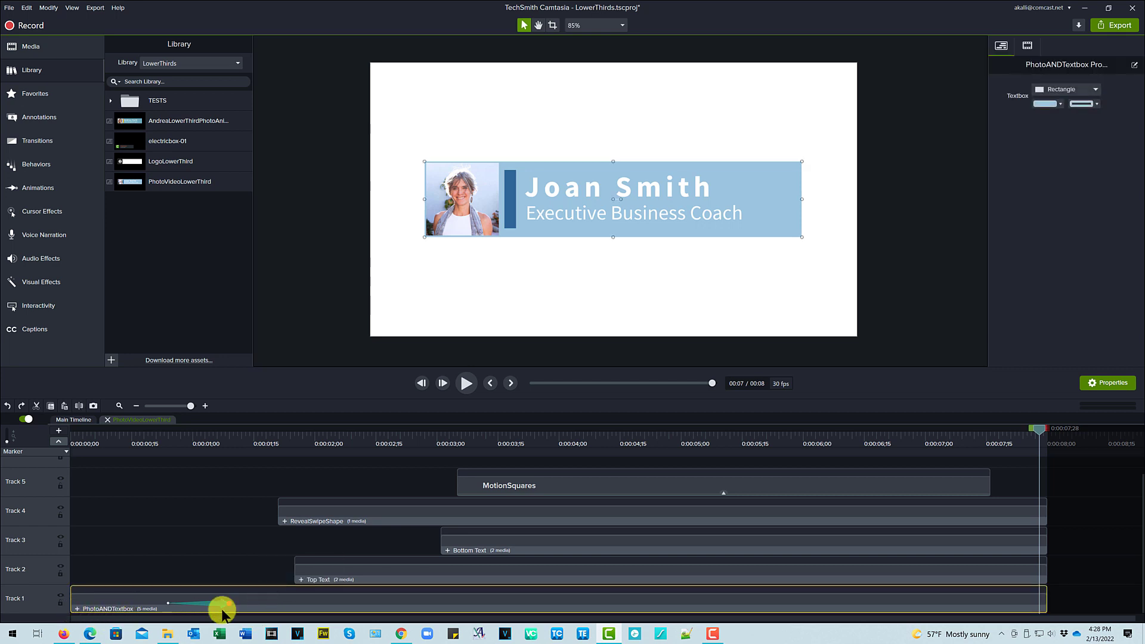
{"action": "left_click", "coordinate": [391, 575]}
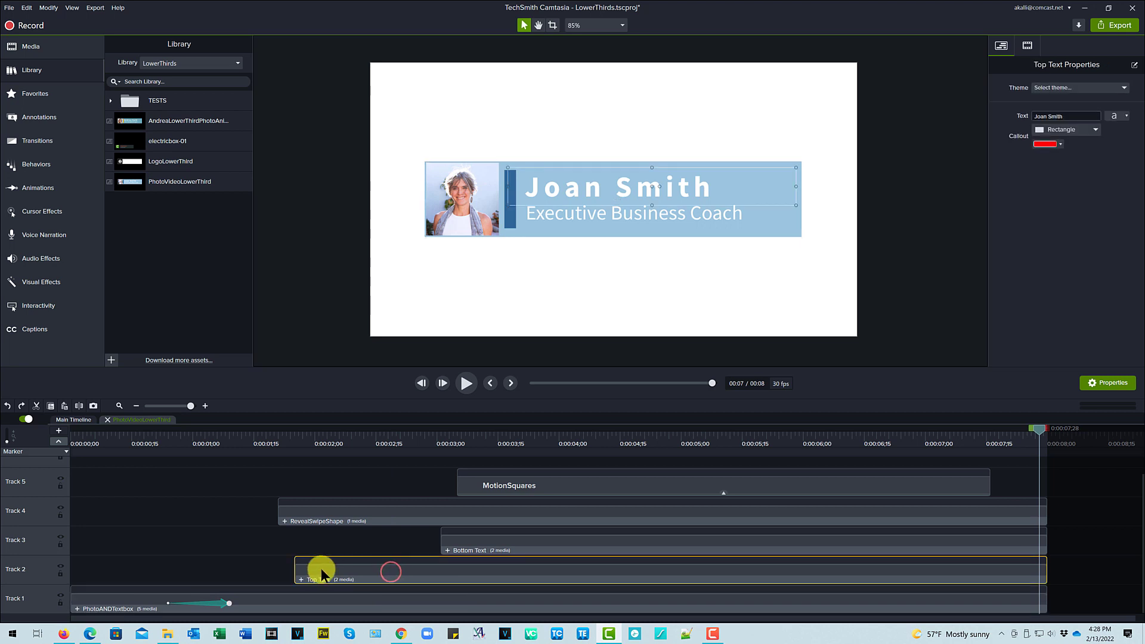
{"action": "left_click", "coordinate": [494, 539]}
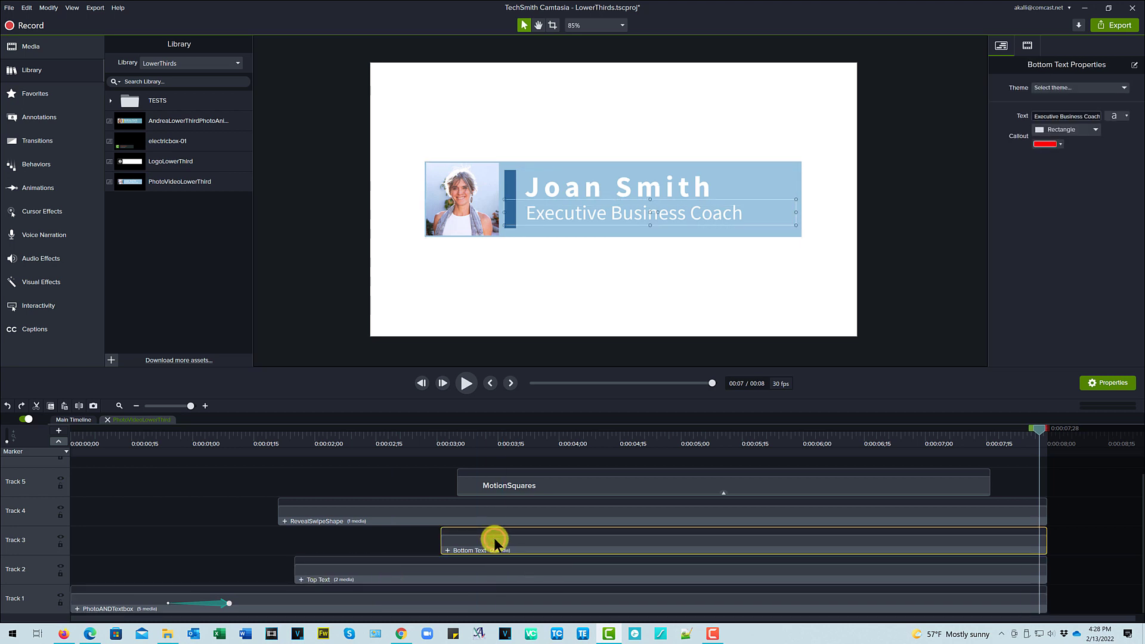
{"action": "left_click", "coordinate": [390, 510]}
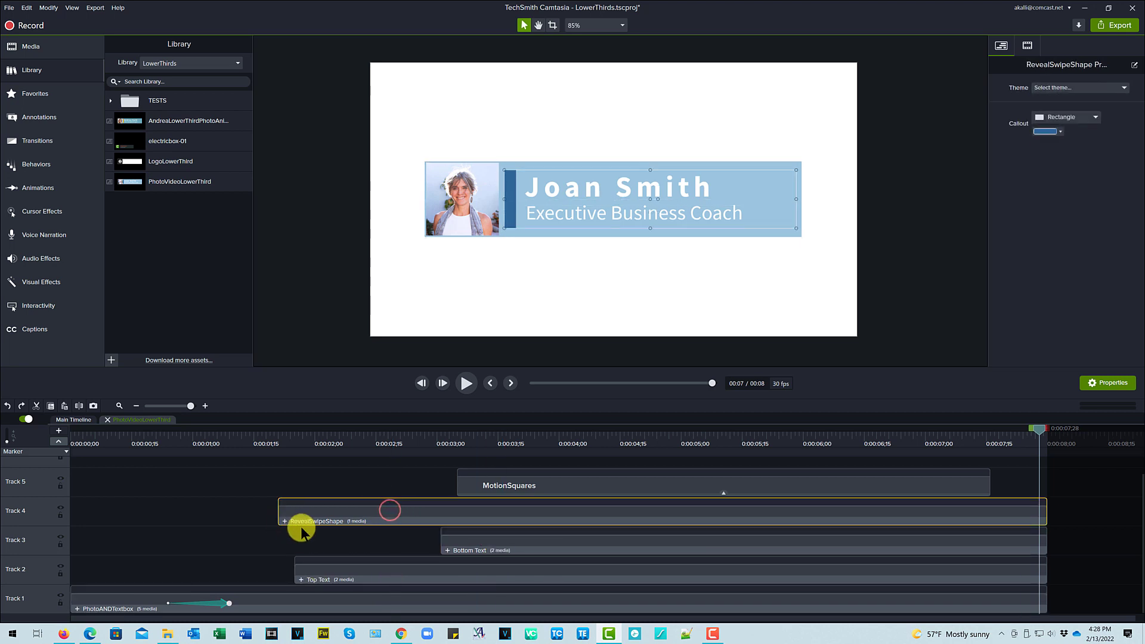
{"action": "left_click", "coordinate": [660, 480]}
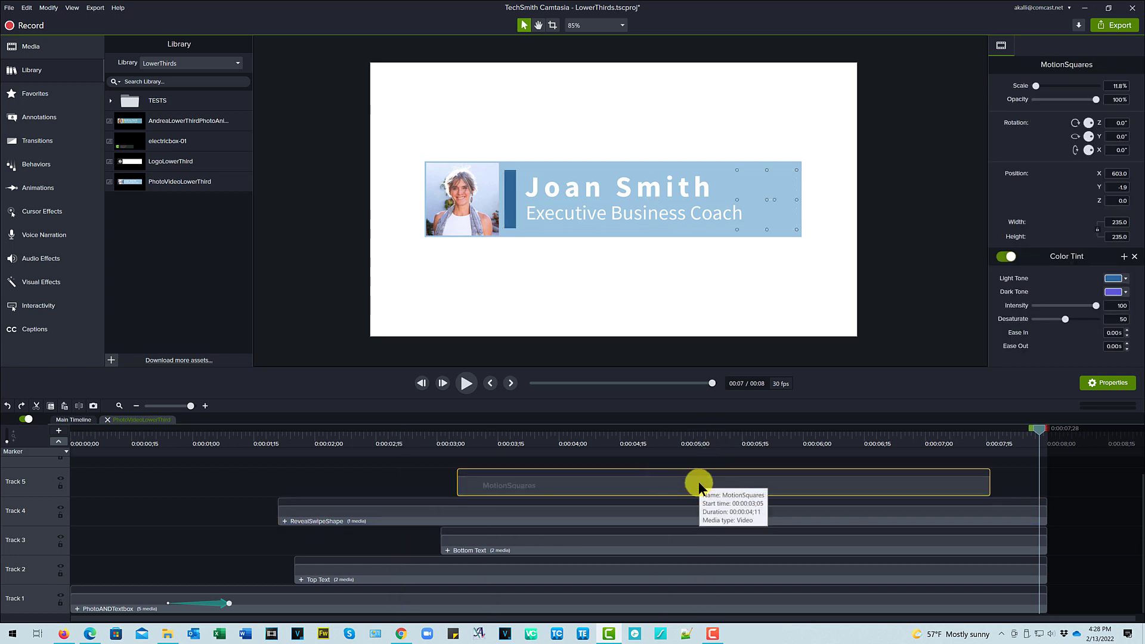
Step: Show the effects on the MotionSquares clip and compare the squares with Color Tint switched off and on again
{"action": "left_click", "coordinate": [706, 439]}
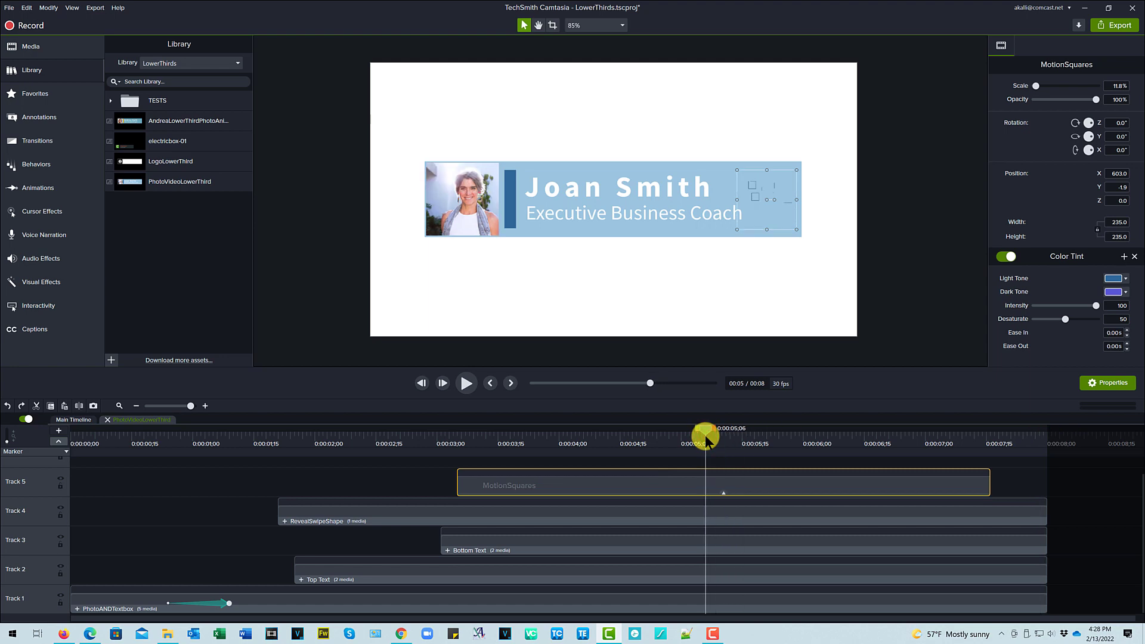
{"action": "left_click", "coordinate": [726, 438]}
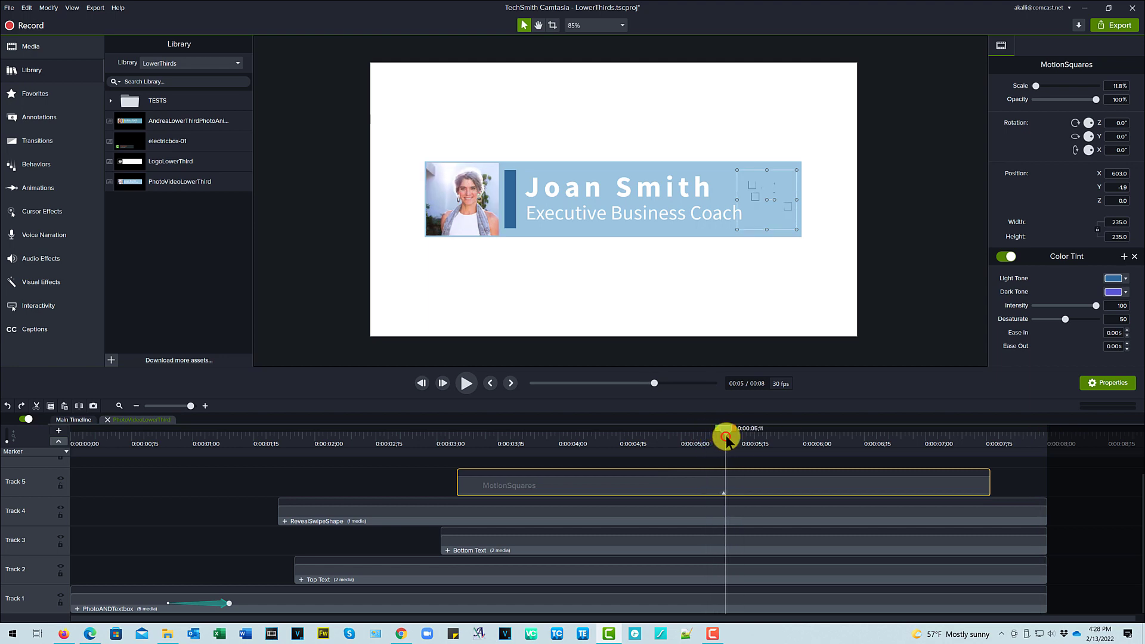
{"action": "left_click", "coordinate": [724, 489]}
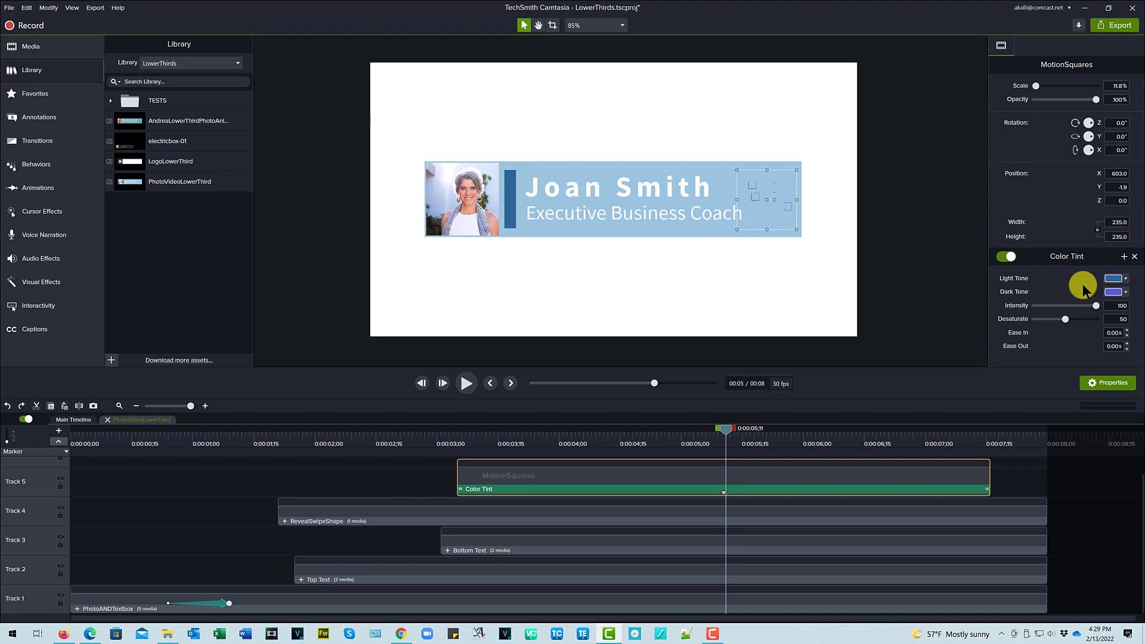
{"action": "left_click", "coordinate": [1001, 257]}
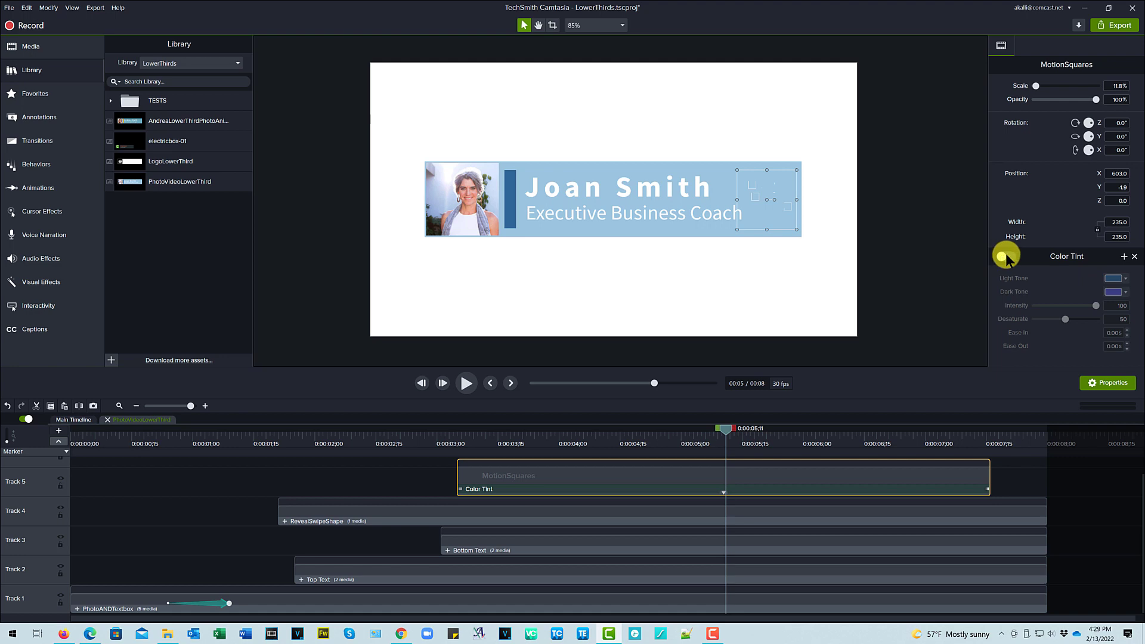
{"action": "left_click", "coordinate": [1012, 256]}
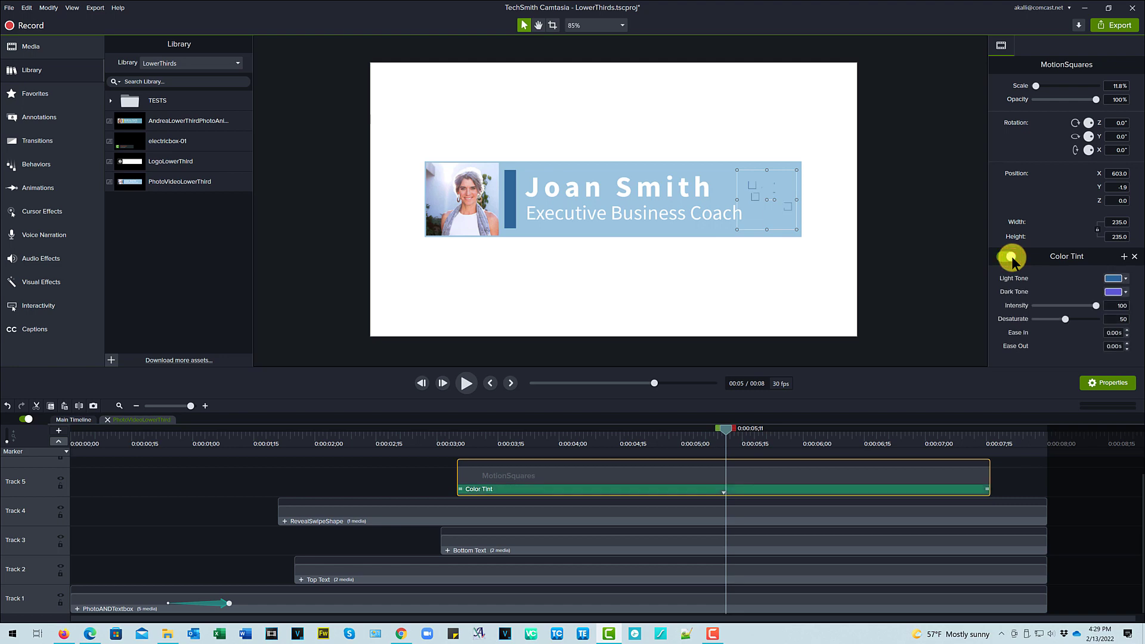
Step: Examine the PhotoANDTextbox group's movement animation and its visual properties, with the playhead partway through the motion
{"action": "left_click", "coordinate": [163, 440]}
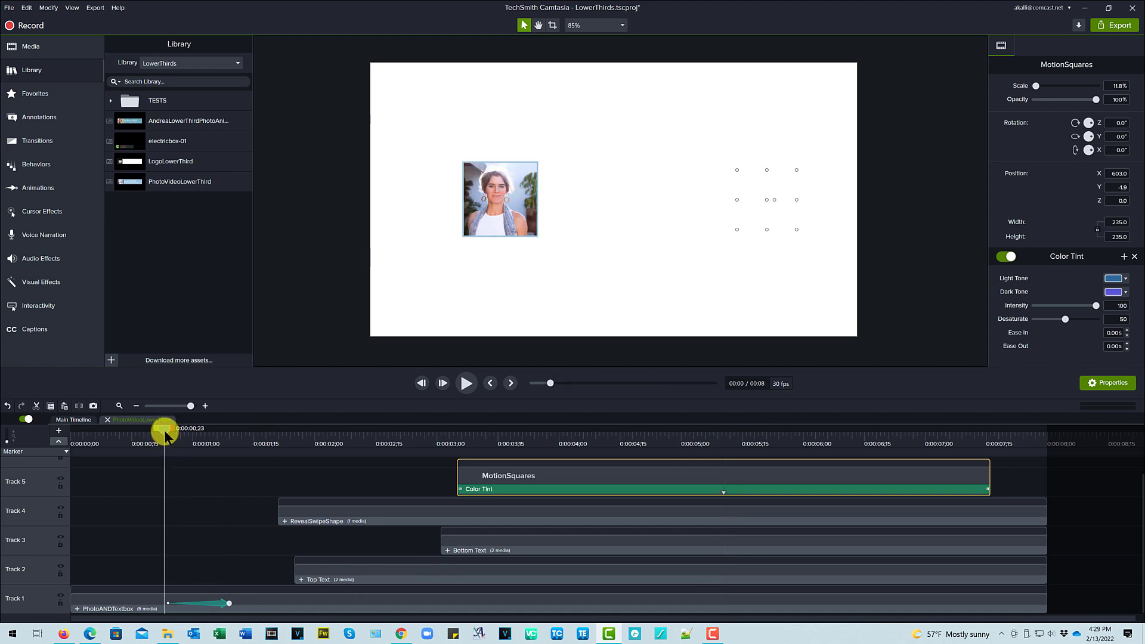
{"action": "left_click", "coordinate": [252, 606]}
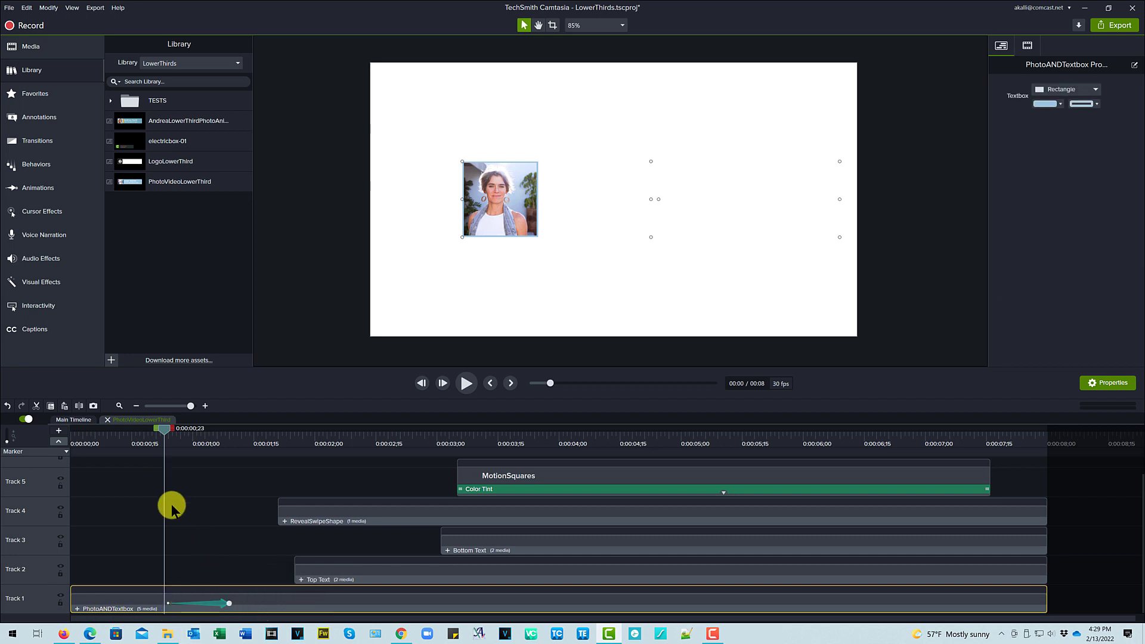
{"action": "left_click", "coordinate": [164, 432]}
{"action": "left_click_drag", "start_coordinate": [164, 431], "coordinate": [197, 427]}
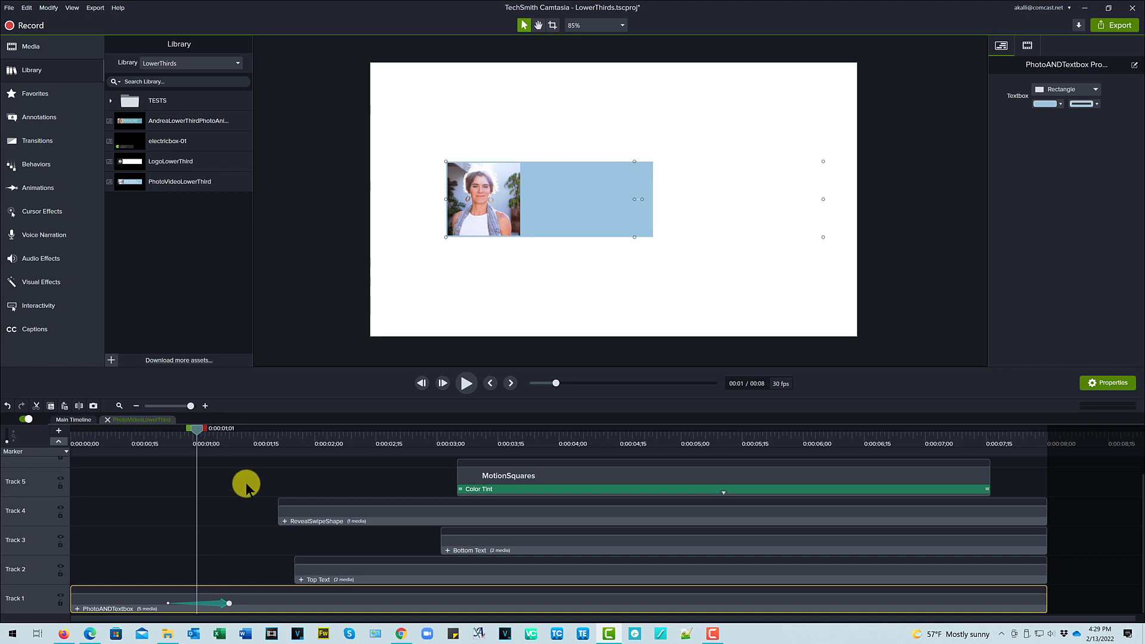
{"action": "left_click", "coordinate": [215, 604]}
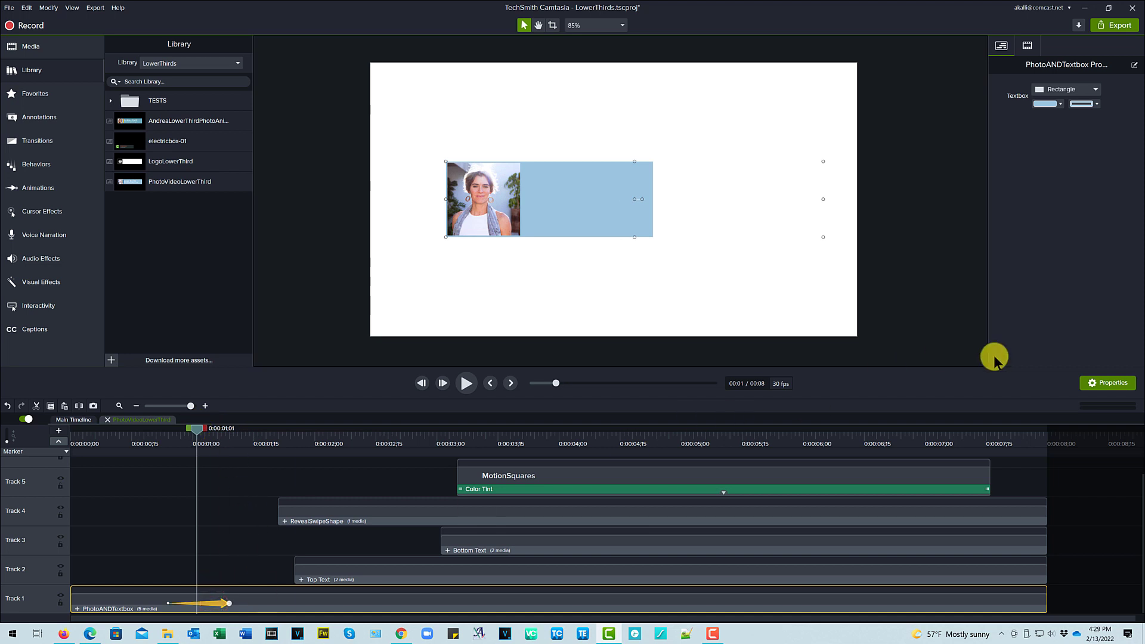
{"action": "left_click", "coordinate": [1025, 44]}
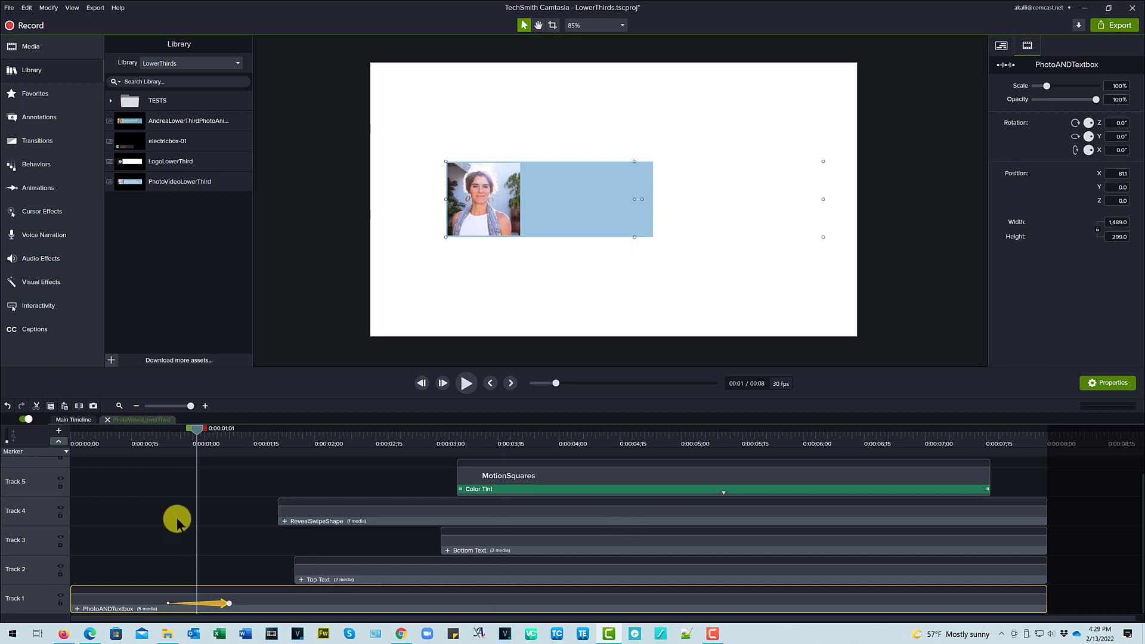
Step: Step frame by frame through the PhotoANDTextbox animation from its start to examine how the horizontal position changes
{"action": "left_click_drag", "start_coordinate": [188, 431], "coordinate": [168, 438]}
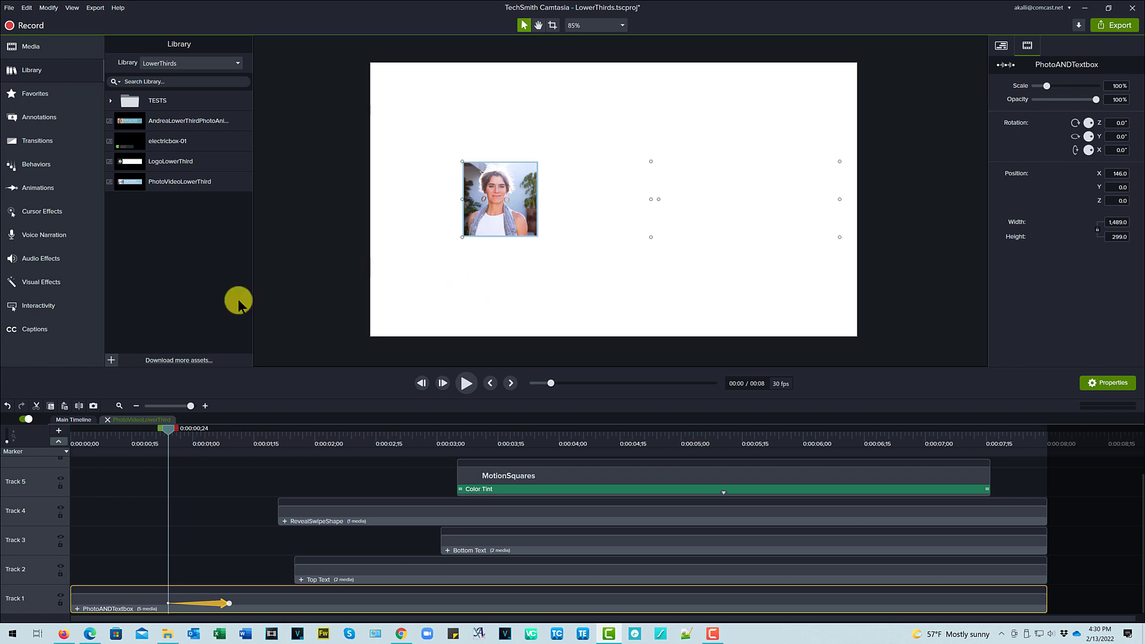
{"action": "left_click", "coordinate": [442, 384]}
{"action": "left_click", "coordinate": [442, 384]}
{"action": "left_click", "coordinate": [443, 384]}
{"action": "left_click", "coordinate": [443, 383]}
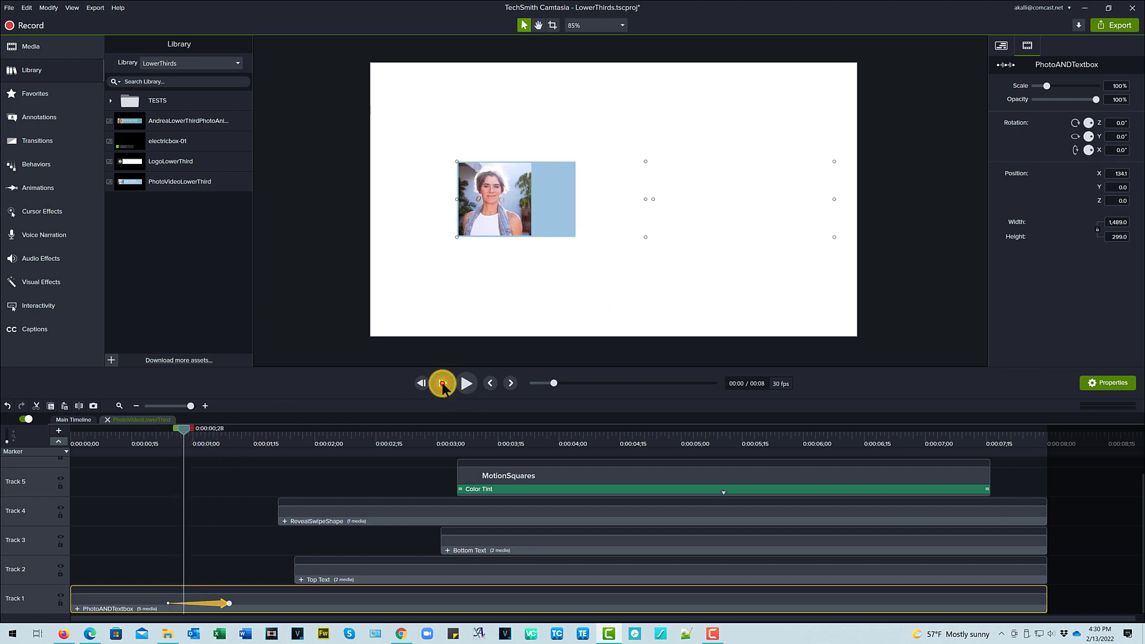
{"action": "left_click", "coordinate": [443, 384]}
{"action": "left_click", "coordinate": [443, 383]}
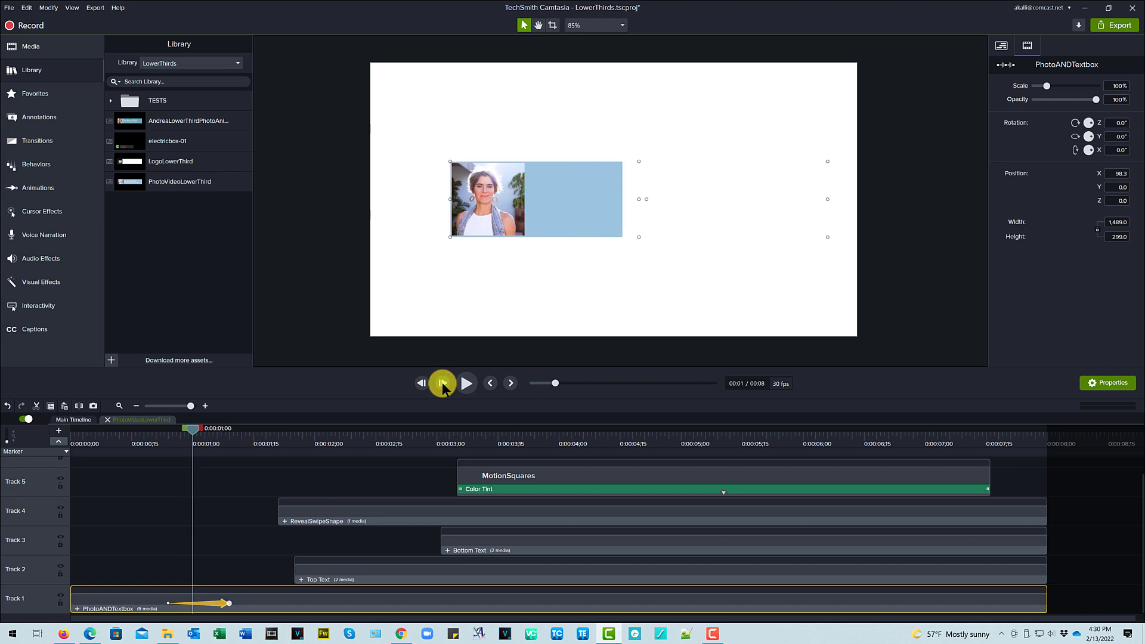
{"action": "left_click", "coordinate": [442, 384]}
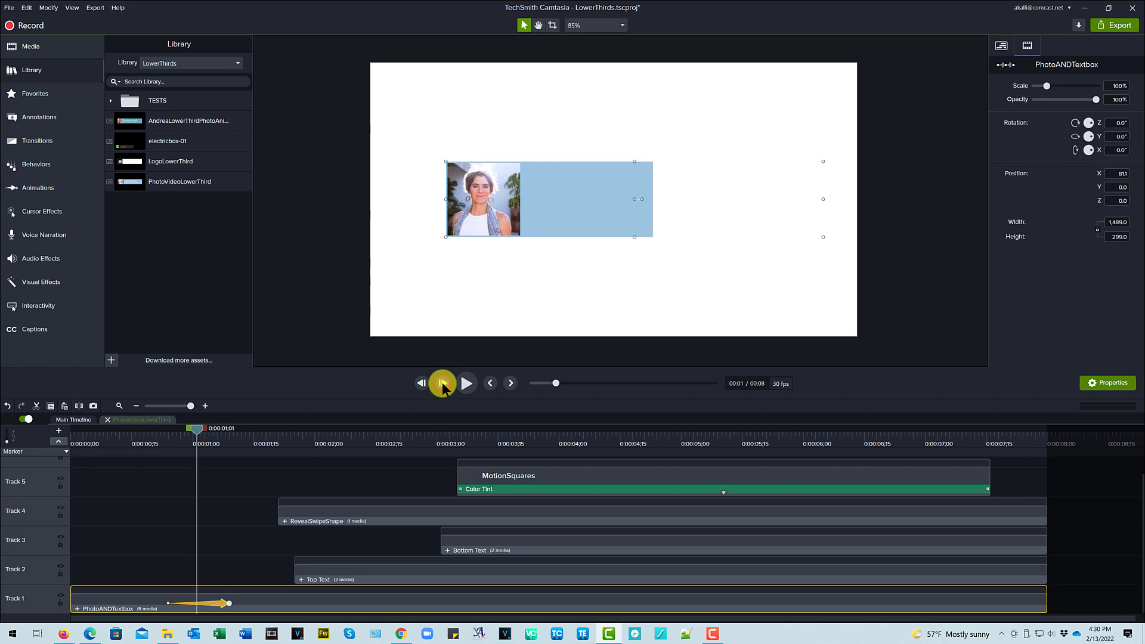
{"action": "left_click", "coordinate": [443, 383]}
{"action": "left_click", "coordinate": [443, 384]}
{"action": "left_click", "coordinate": [443, 384]}
{"action": "left_click", "coordinate": [443, 383]}
{"action": "left_click", "coordinate": [443, 383]}
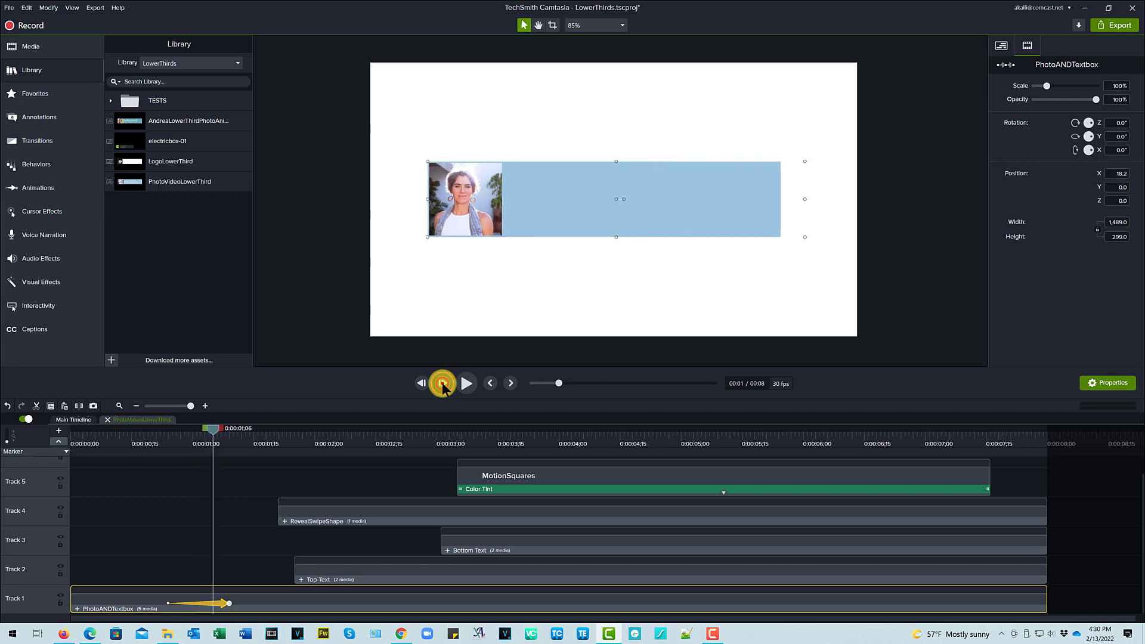
{"action": "left_click", "coordinate": [443, 384]}
{"action": "left_click", "coordinate": [443, 383]}
{"action": "left_click", "coordinate": [443, 383]}
{"action": "left_click", "coordinate": [442, 384]}
{"action": "left_click", "coordinate": [443, 383]}
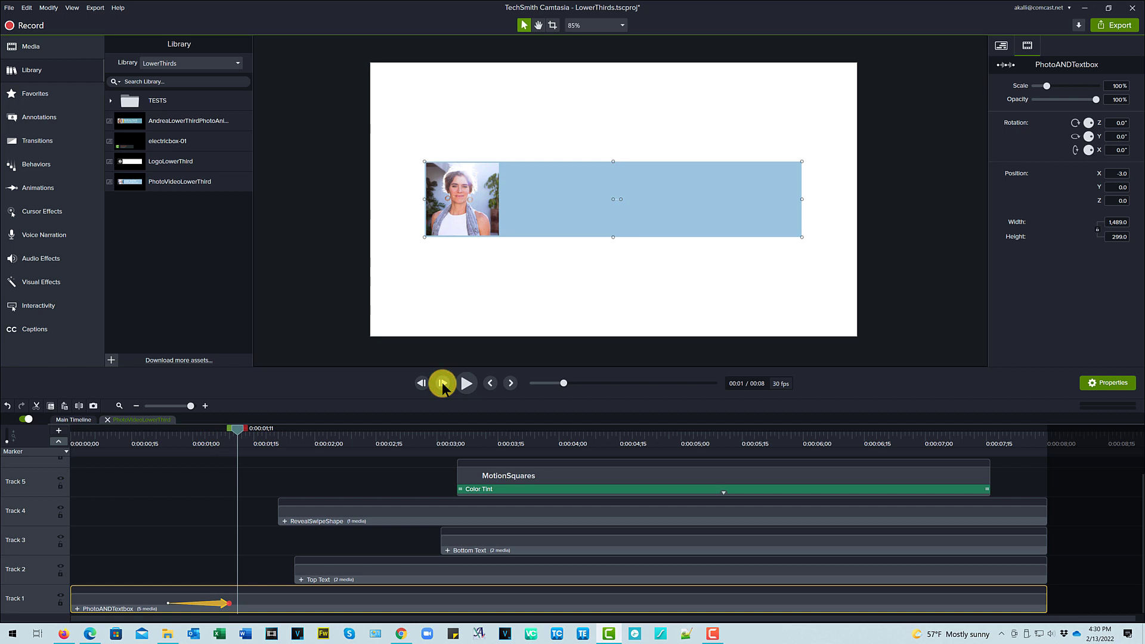
Step: Open the PhotoANDTextbox group and inspect the transition at the start of the Track 5 shape
{"action": "left_click", "coordinate": [77, 609]}
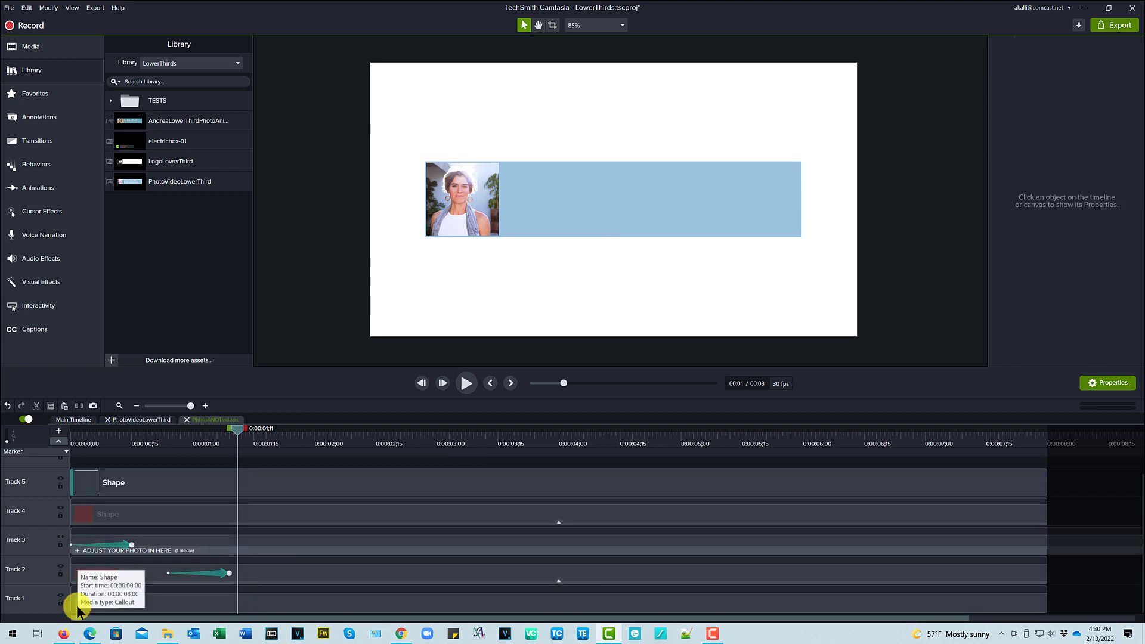
{"action": "left_click", "coordinate": [289, 440]}
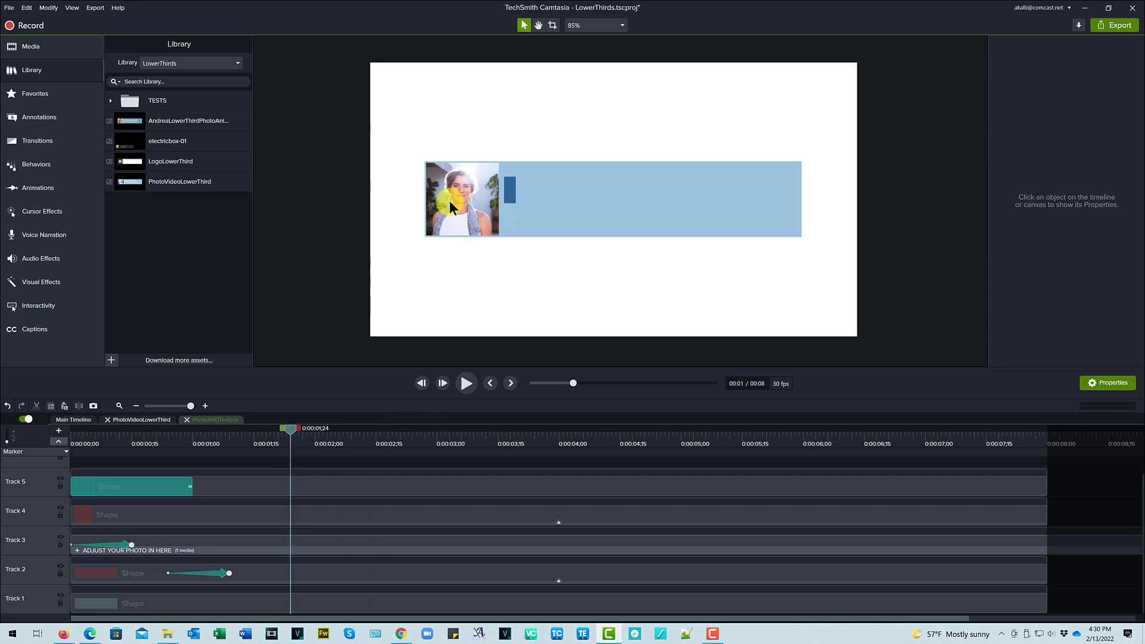
{"action": "left_click", "coordinate": [93, 487]}
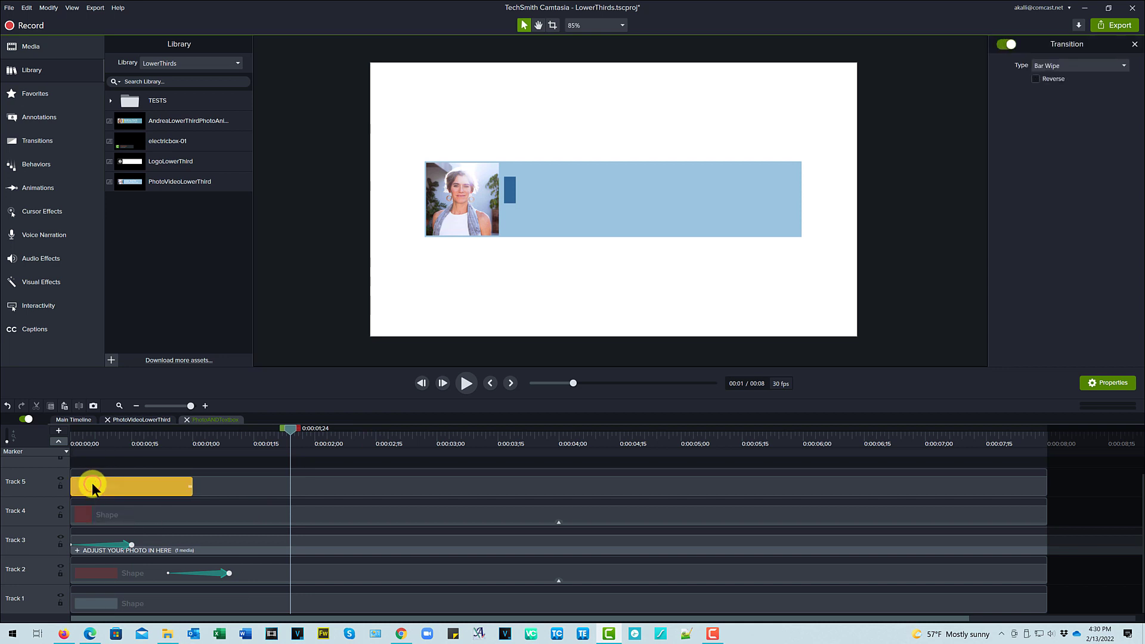
Step: Examine the Media Matte effect on the Track 4 shape and the properties of the photo group on Track 3
{"action": "left_click", "coordinate": [131, 517]}
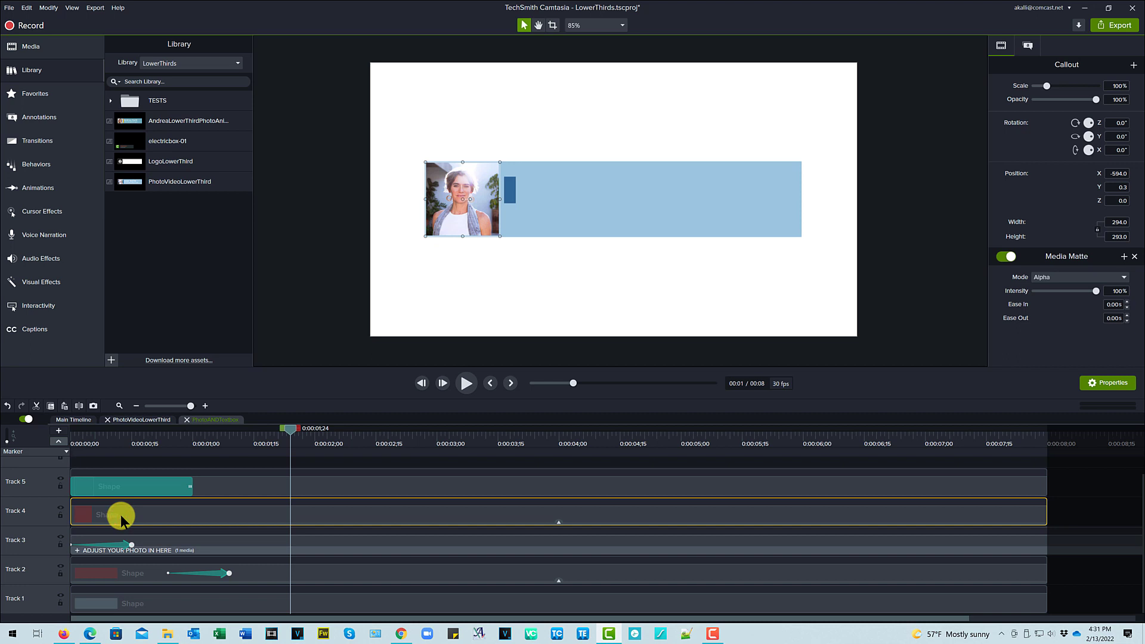
{"action": "left_click", "coordinate": [558, 522]}
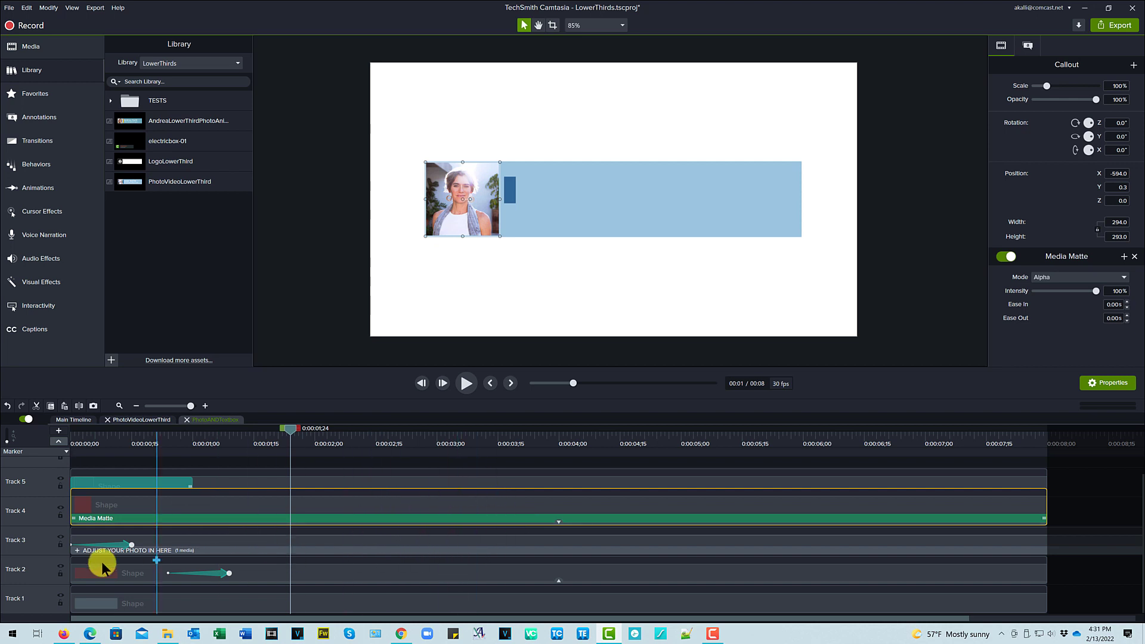
{"action": "left_click", "coordinate": [205, 543]}
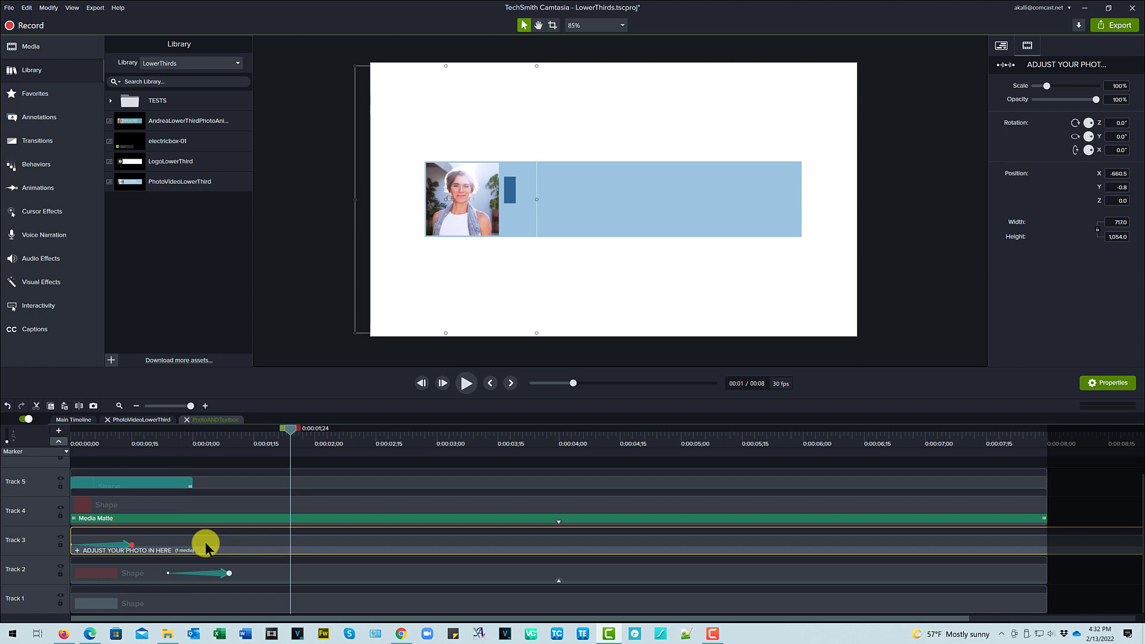
Step: Examine the Track 2 shape's animation and Media Matte effect together with the Track 1 shape below it
{"action": "left_click", "coordinate": [210, 606]}
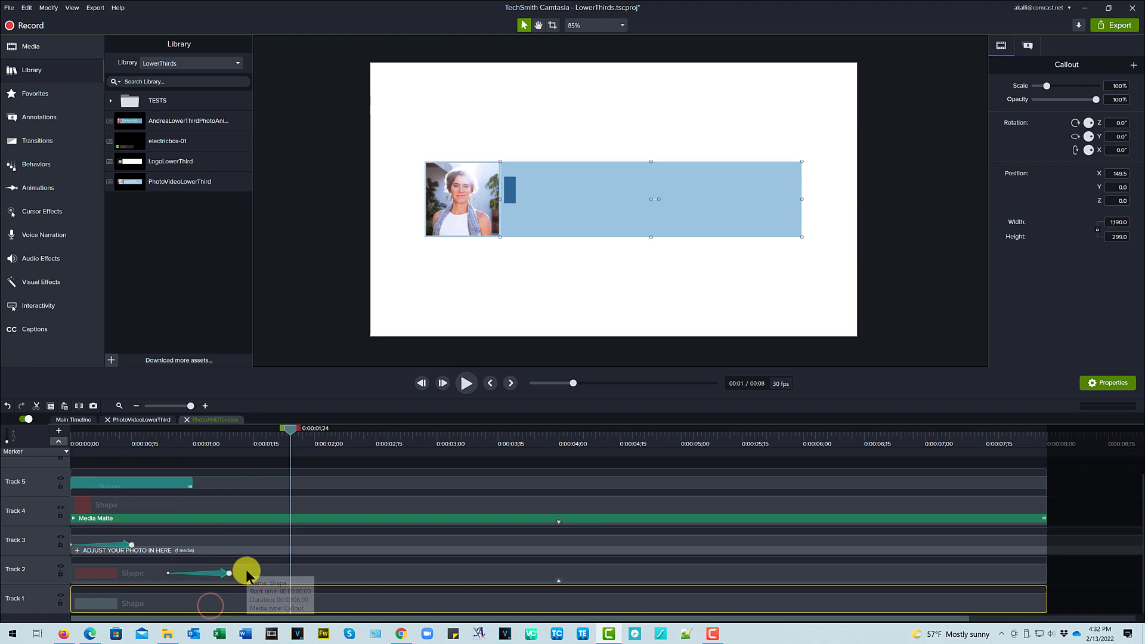
{"action": "left_click", "coordinate": [246, 569]}
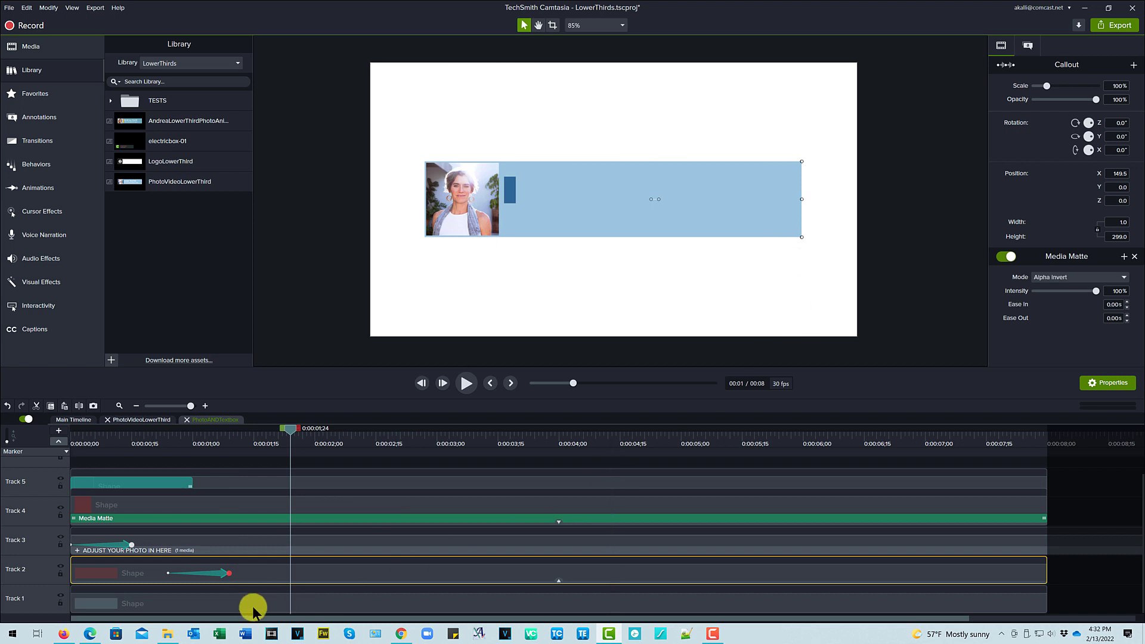
{"action": "left_click", "coordinate": [141, 575]}
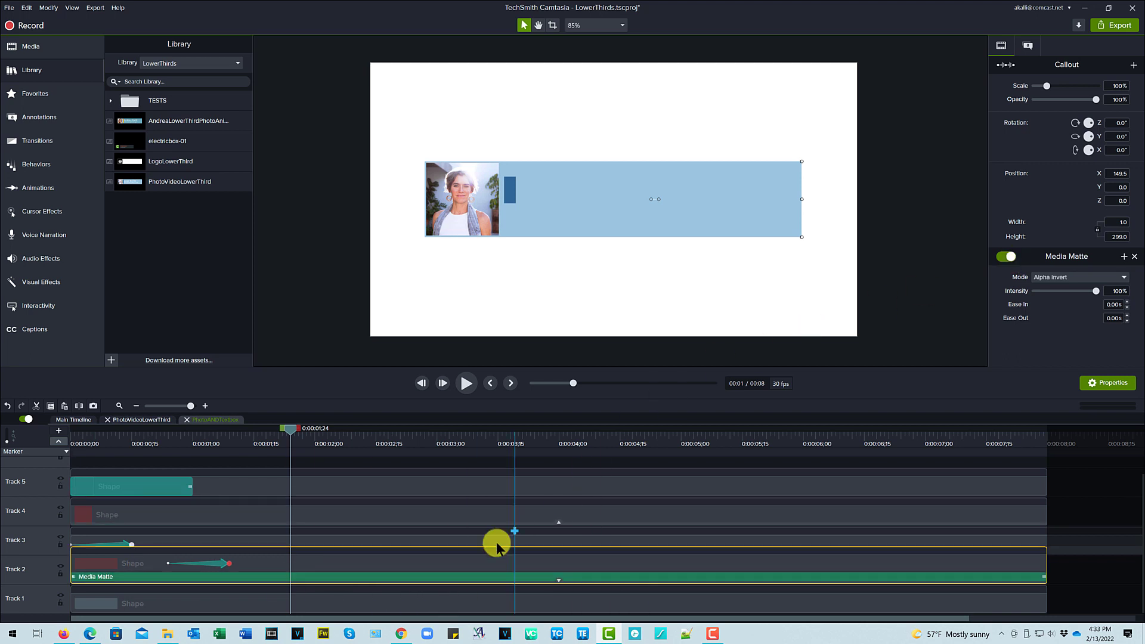
{"action": "left_click", "coordinate": [349, 607]}
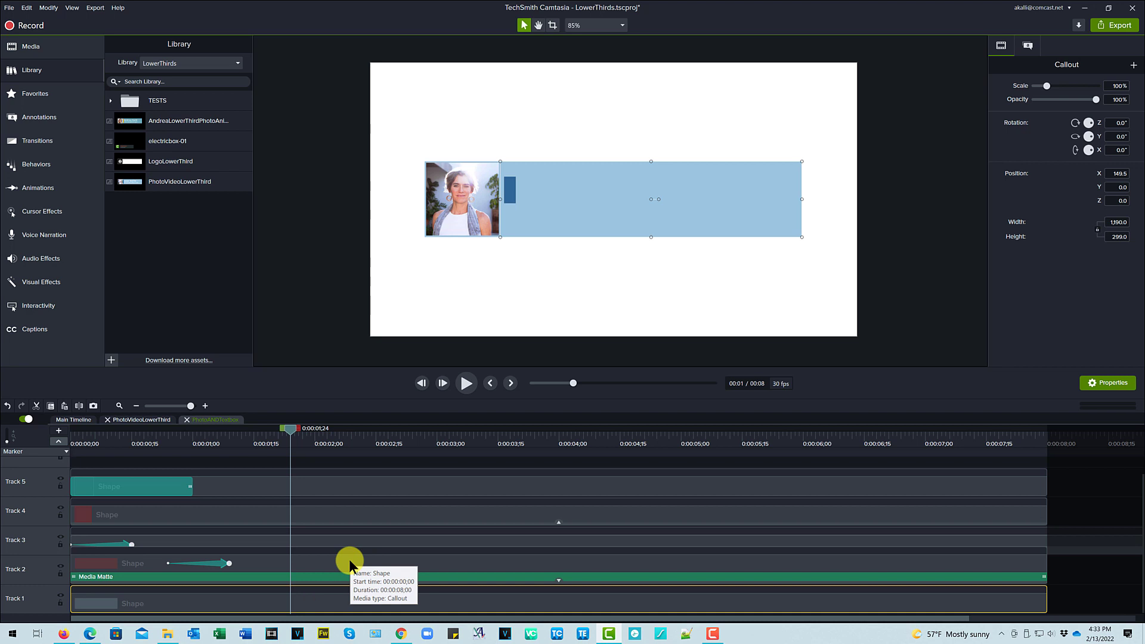
{"action": "left_click", "coordinate": [558, 580]}
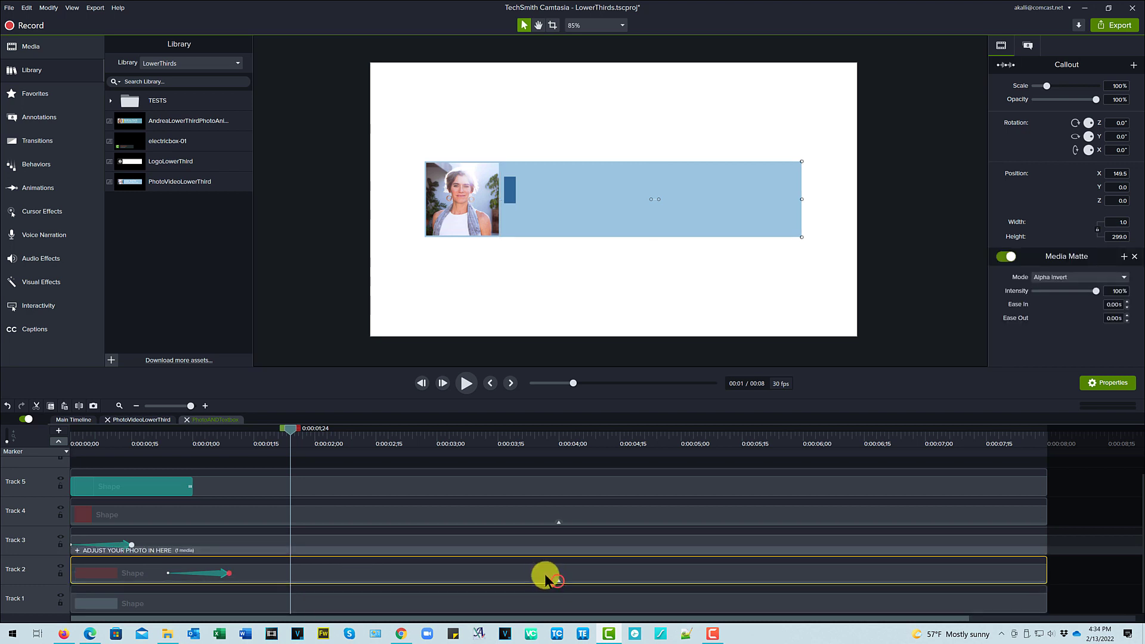
Step: Reposition the photo inside the ADJUST YOUR PHOTO IN HERE group to about X 95.0, Y 0.8, and return to the PhotoVideoLowerThird group
{"action": "left_click", "coordinate": [161, 539]}
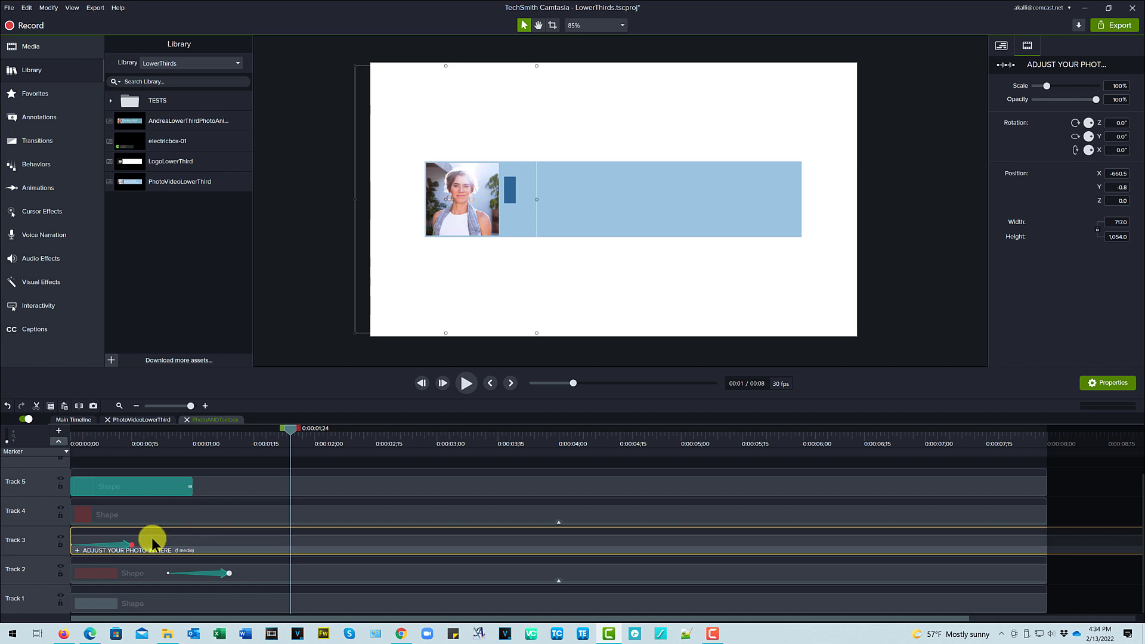
{"action": "left_click", "coordinate": [247, 542]}
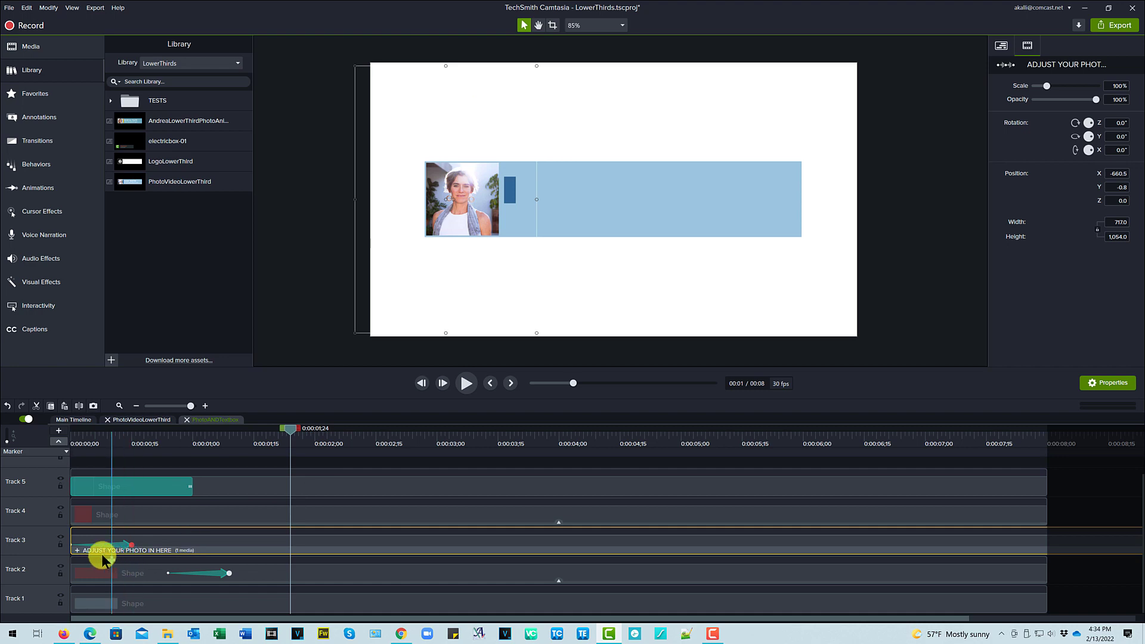
{"action": "left_click", "coordinate": [77, 552]}
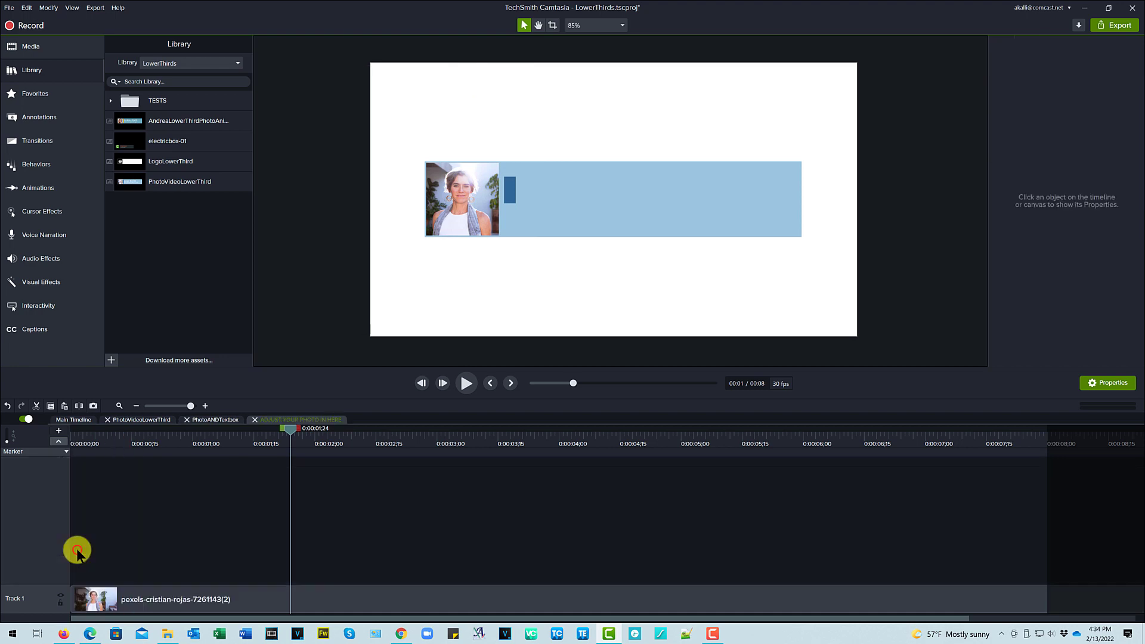
{"action": "left_click", "coordinate": [378, 606]}
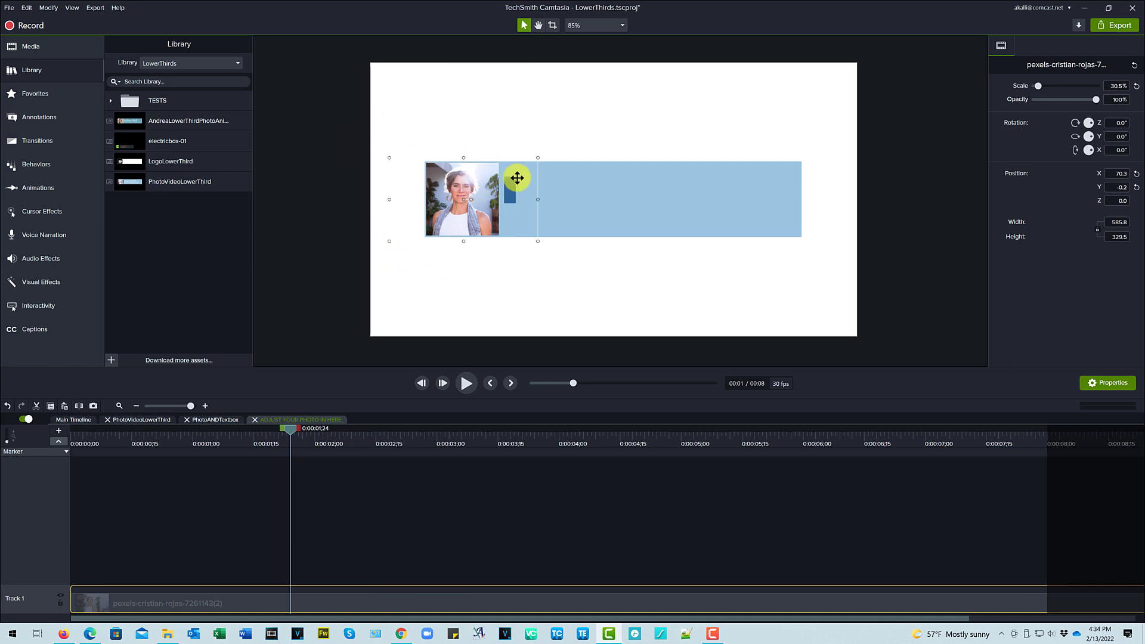
{"action": "mouse_move", "coordinate": [401, 214]}
{"action": "left_mouse_down"}
{"action": "mouse_move", "coordinate": [409, 238]}
{"action": "mouse_move", "coordinate": [501, 250]}
{"action": "mouse_move", "coordinate": [493, 179]}
{"action": "mouse_move", "coordinate": [398, 163]}
{"action": "mouse_move", "coordinate": [373, 200]}
{"action": "mouse_move", "coordinate": [370, 245]}
{"action": "mouse_move", "coordinate": [424, 243]}
{"action": "mouse_move", "coordinate": [401, 197]}
{"action": "mouse_move", "coordinate": [412, 210]}
{"action": "left_mouse_up"}
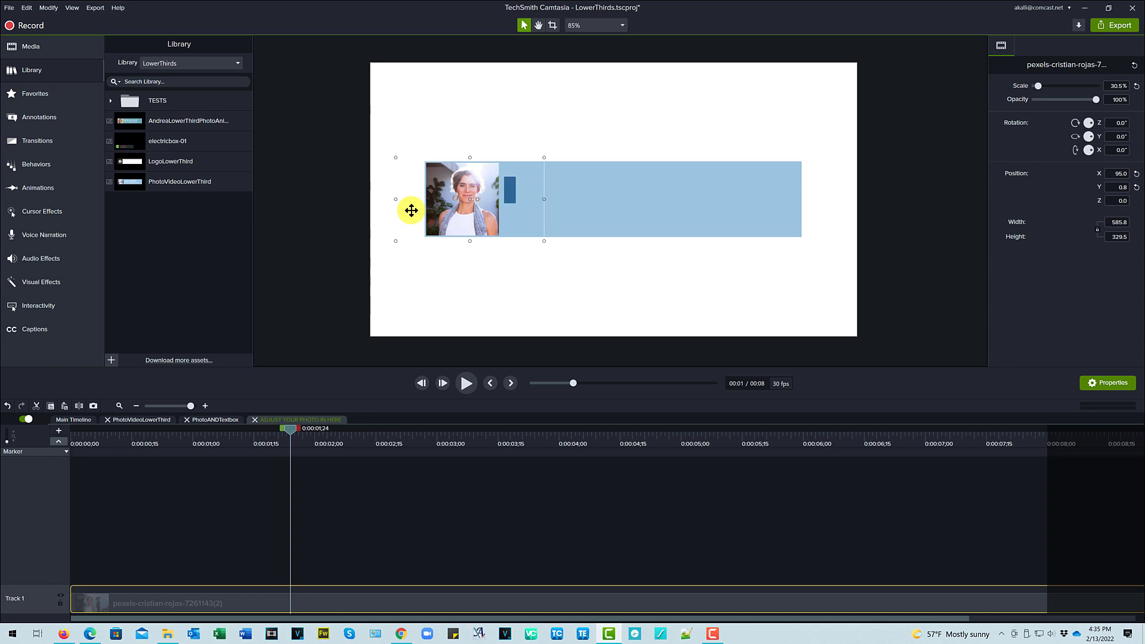
{"action": "left_click", "coordinate": [255, 420]}
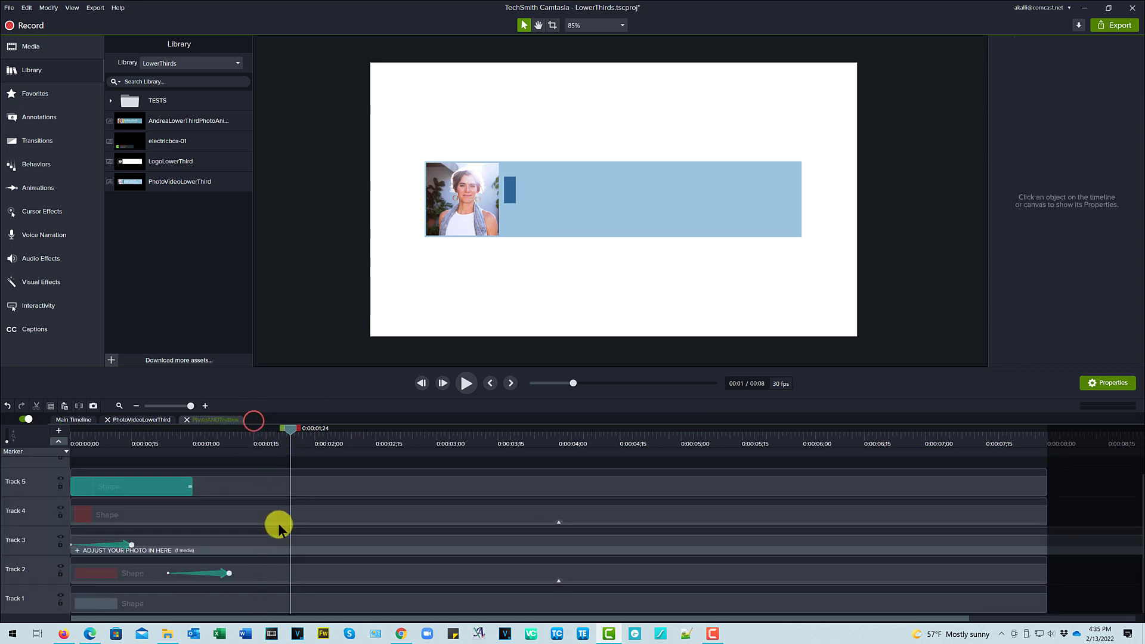
{"action": "left_click", "coordinate": [187, 420]}
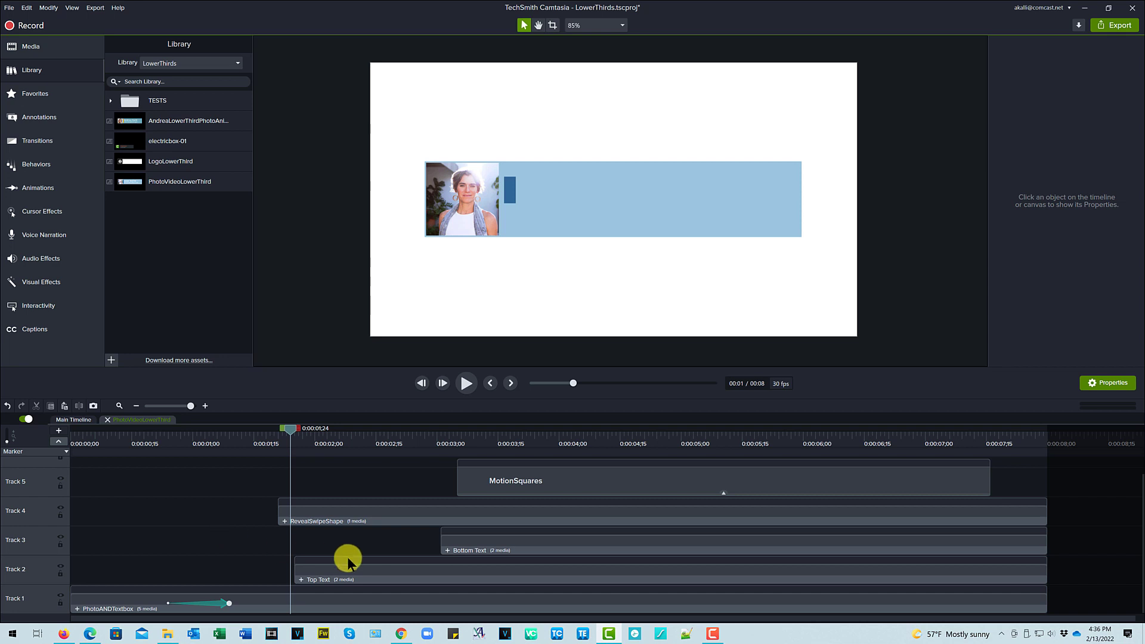
Step: Select the Top Text group, show its reveal at 0:00:02;10, and hide Track 4 with the RevealSwipeShape group
{"action": "left_click", "coordinate": [362, 570]}
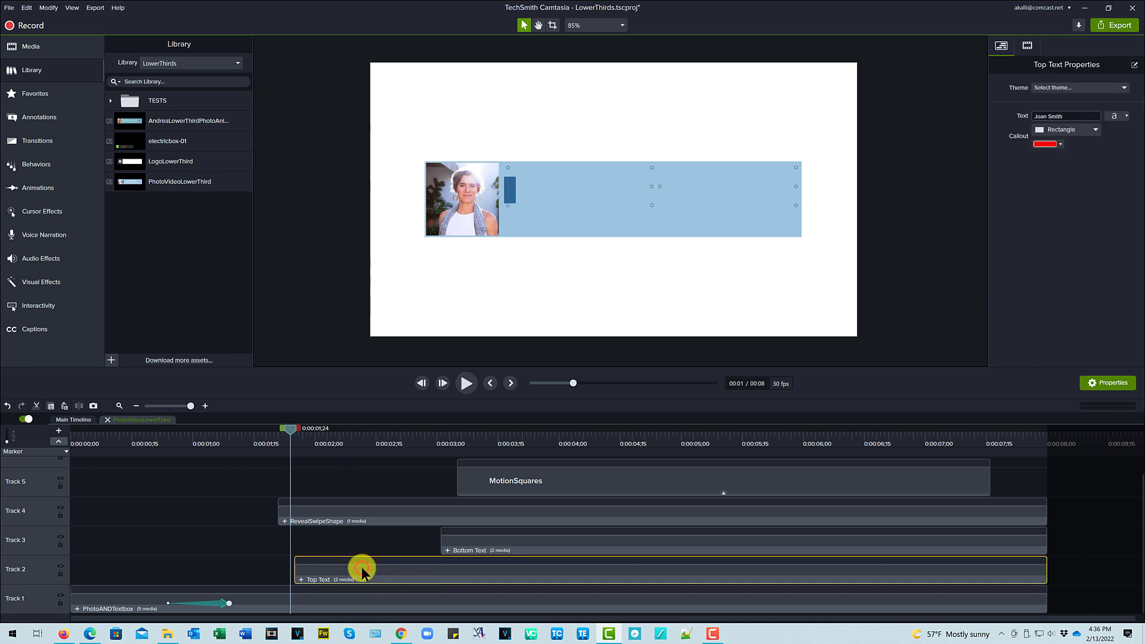
{"action": "left_click", "coordinate": [356, 439]}
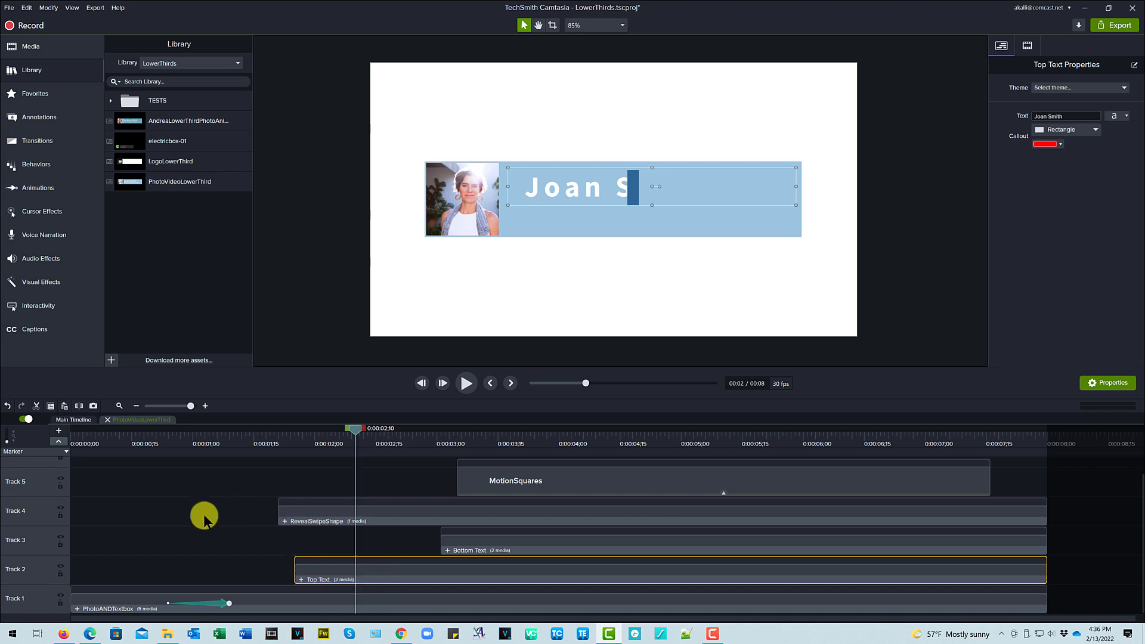
{"action": "left_click", "coordinate": [61, 508]}
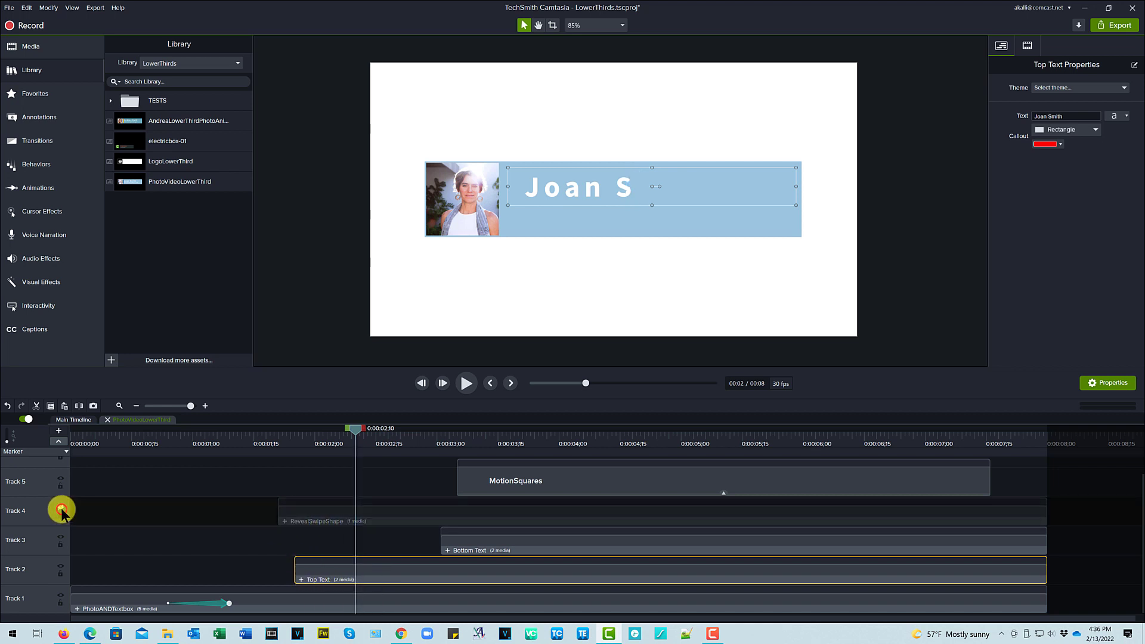
Step: Open the Top Text group, show the Track 2 shape's Media Matte effect, and scrub through its animation from start to end
{"action": "left_click", "coordinate": [301, 578]}
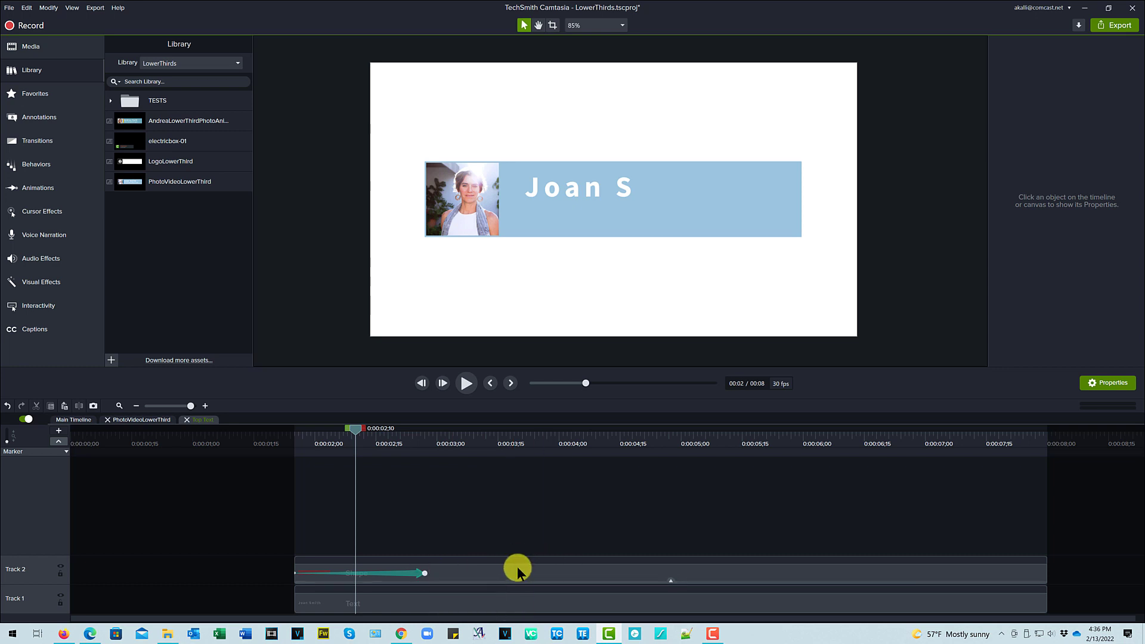
{"action": "left_click", "coordinate": [479, 583]}
{"action": "left_click", "coordinate": [672, 580]}
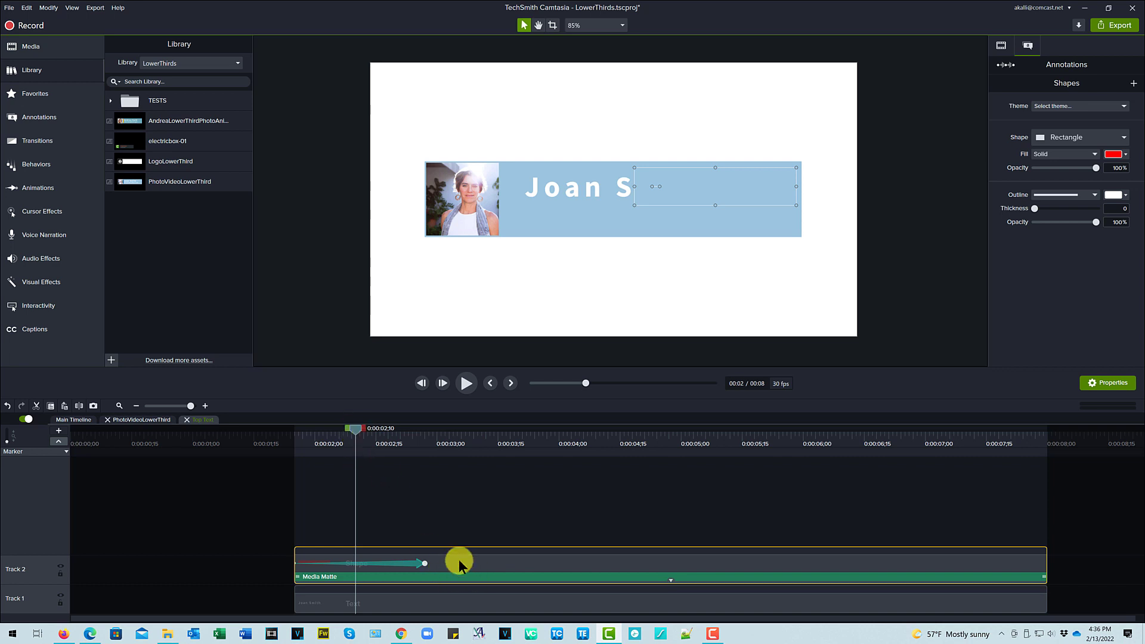
{"action": "left_click_drag", "start_coordinate": [353, 433], "coordinate": [285, 426]}
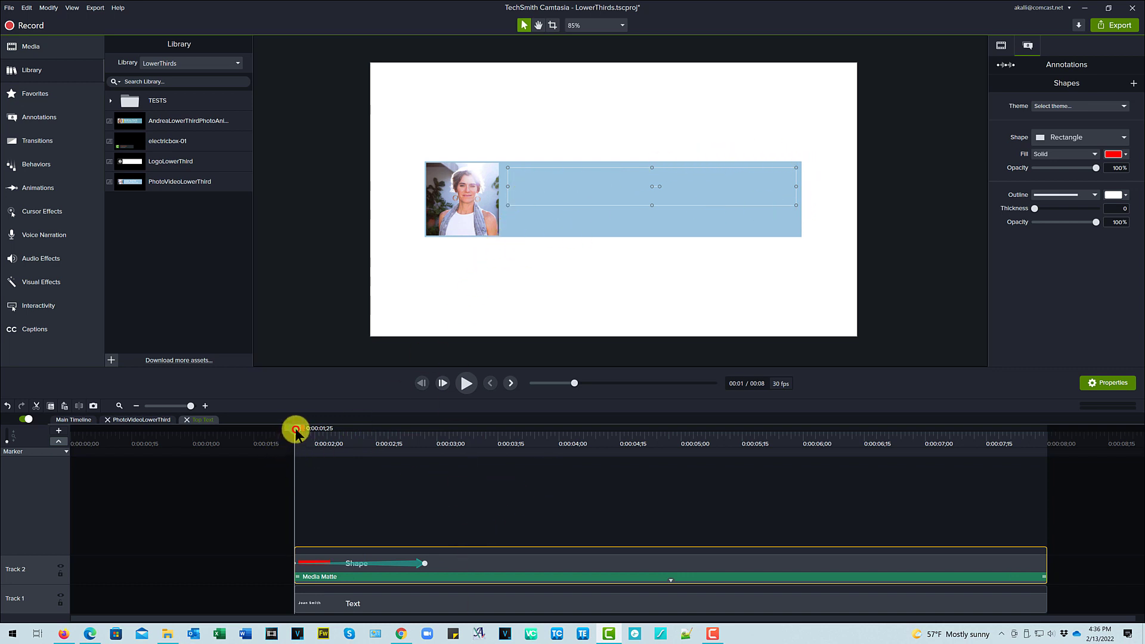
{"action": "left_click_drag", "start_coordinate": [297, 431], "coordinate": [429, 449]}
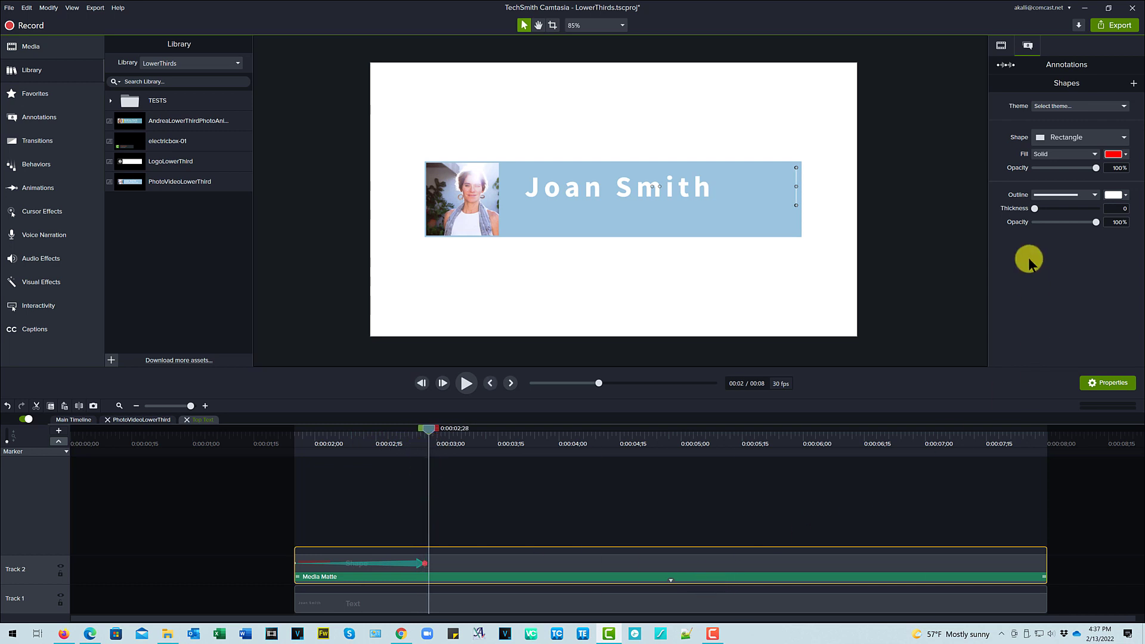
Step: Switch off the Top Text shape's Media Matte, scrub through its width animation, switch the effect back on, and leave the group
{"action": "left_click", "coordinate": [723, 565]}
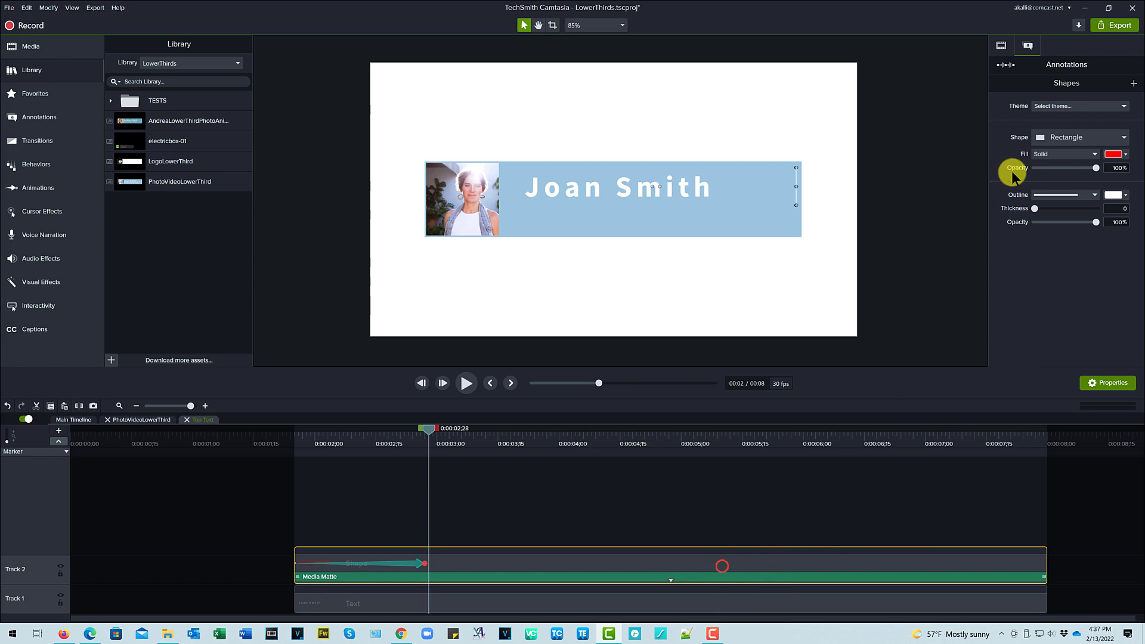
{"action": "left_click", "coordinate": [1002, 46]}
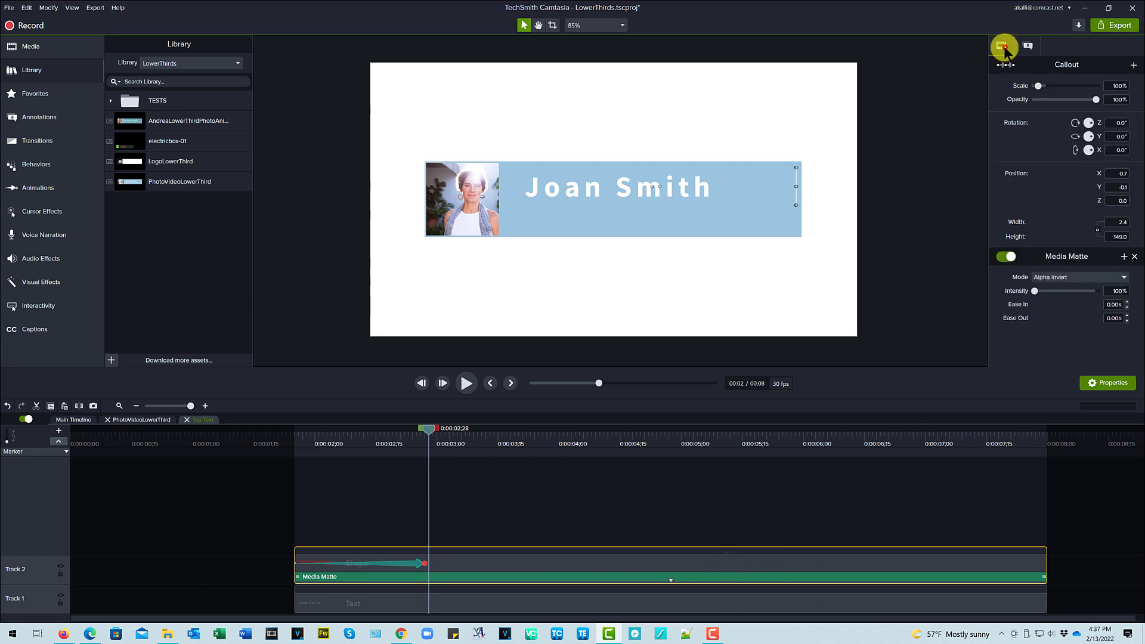
{"action": "left_click", "coordinate": [1003, 259]}
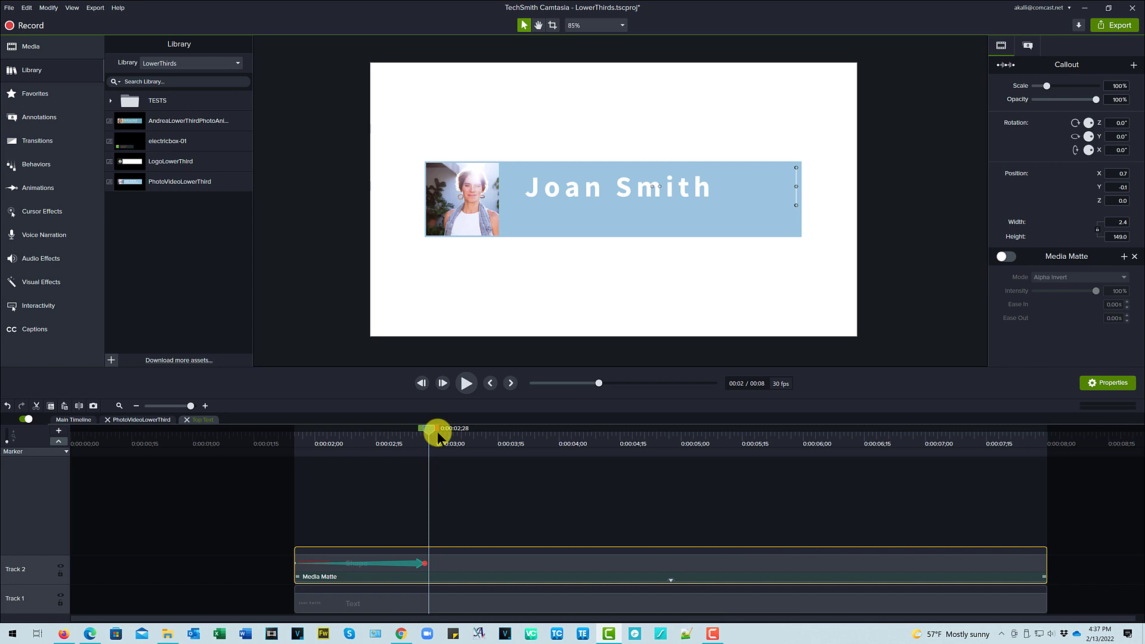
{"action": "left_click_drag", "start_coordinate": [432, 428], "coordinate": [308, 449]}
{"action": "left_click_drag", "start_coordinate": [319, 451], "coordinate": [417, 429]}
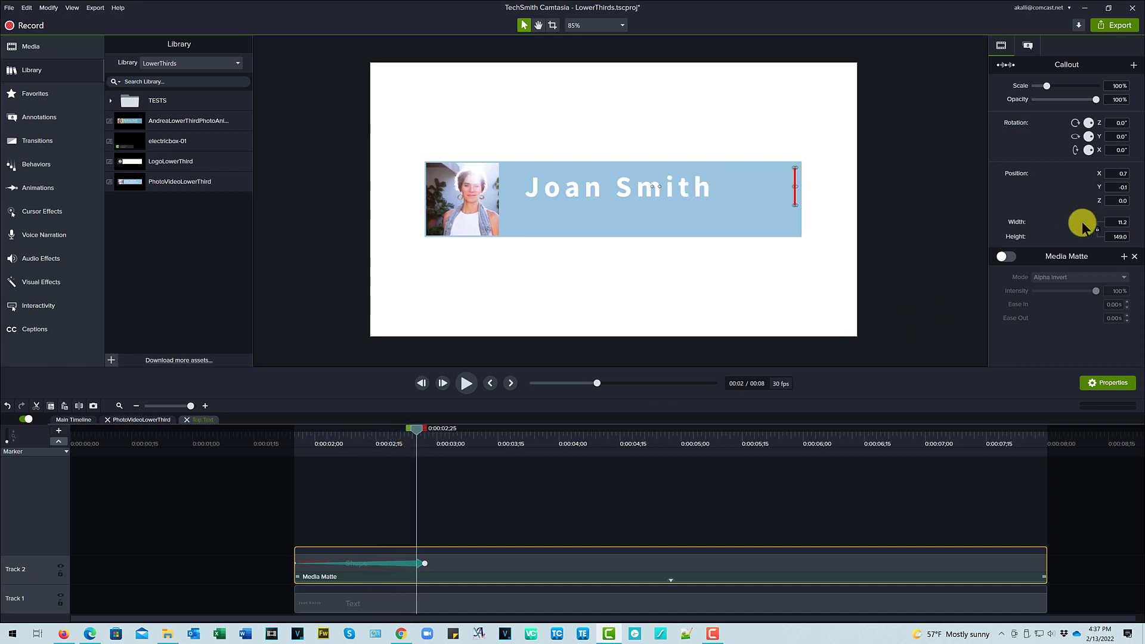
{"action": "mouse_move", "coordinate": [409, 434]}
{"action": "left_mouse_down"}
{"action": "mouse_move", "coordinate": [295, 436]}
{"action": "mouse_move", "coordinate": [425, 438]}
{"action": "left_mouse_up"}
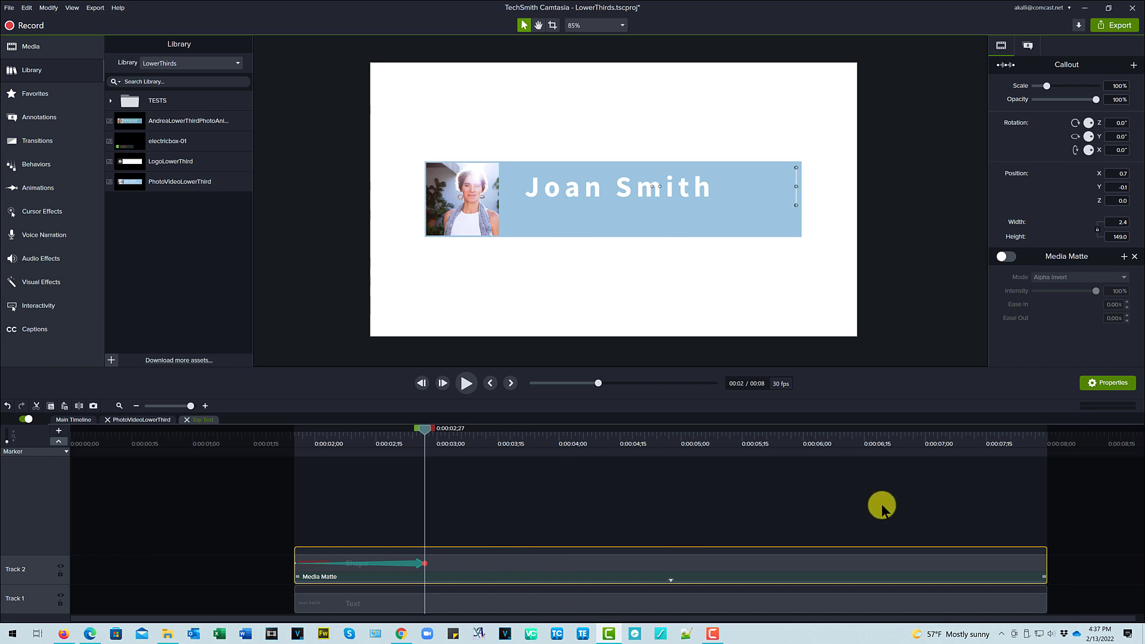
{"action": "left_click", "coordinate": [1008, 257]}
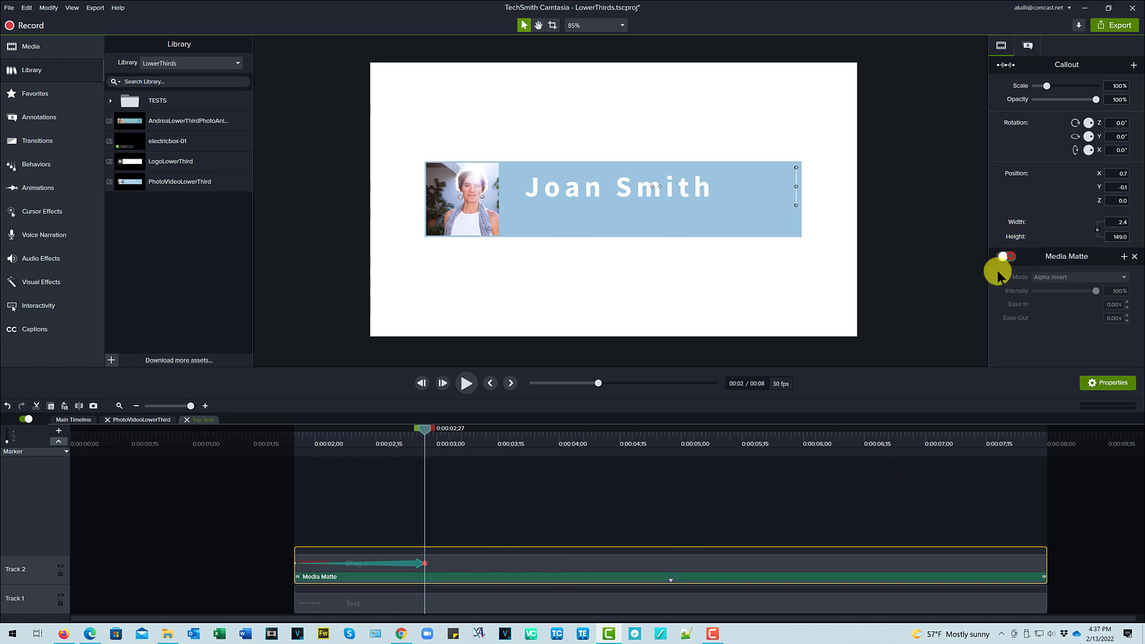
{"action": "left_click", "coordinate": [186, 420]}
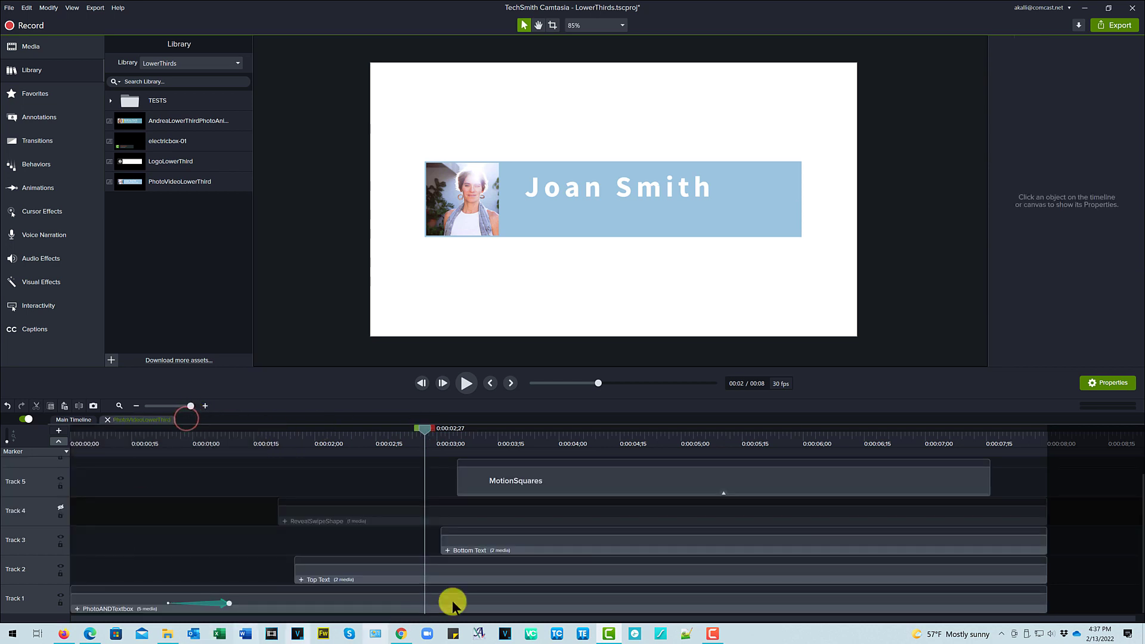
Step: Open the Bottom Text group and scrub through the Track 2 shape's animation from its start to just past its end
{"action": "left_click", "coordinate": [565, 439]}
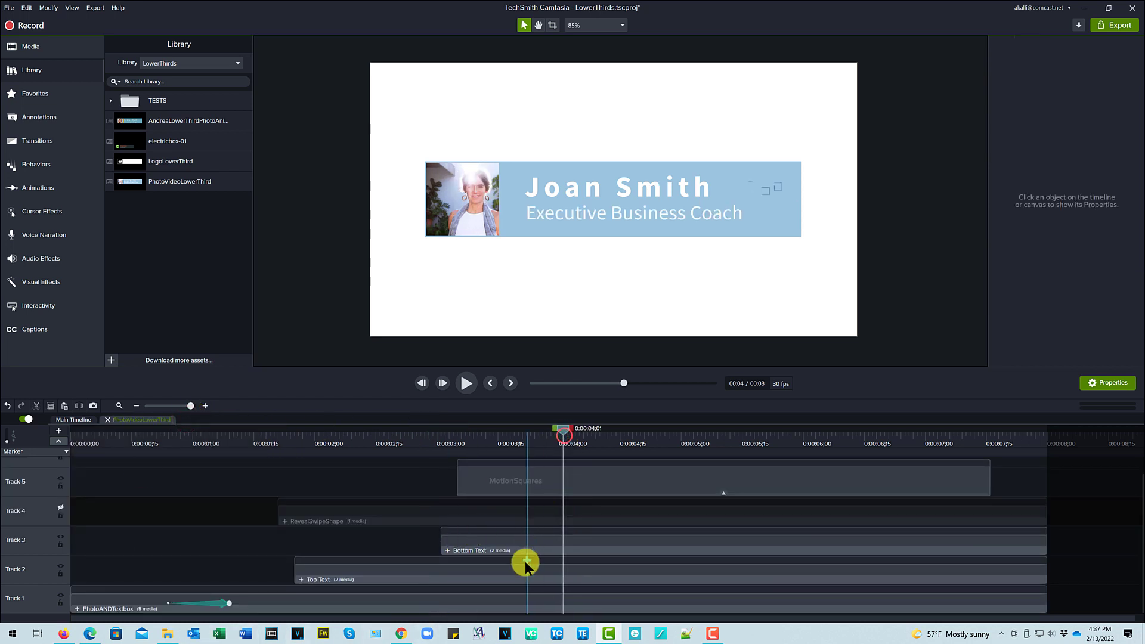
{"action": "left_click", "coordinate": [515, 543]}
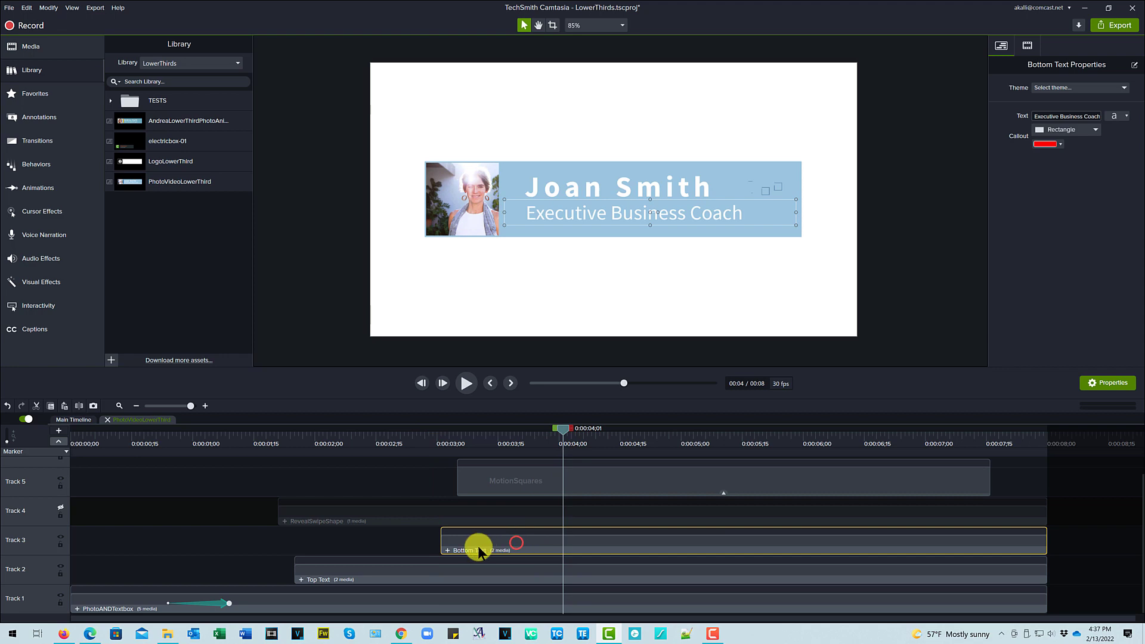
{"action": "double_click", "coordinate": [447, 550]}
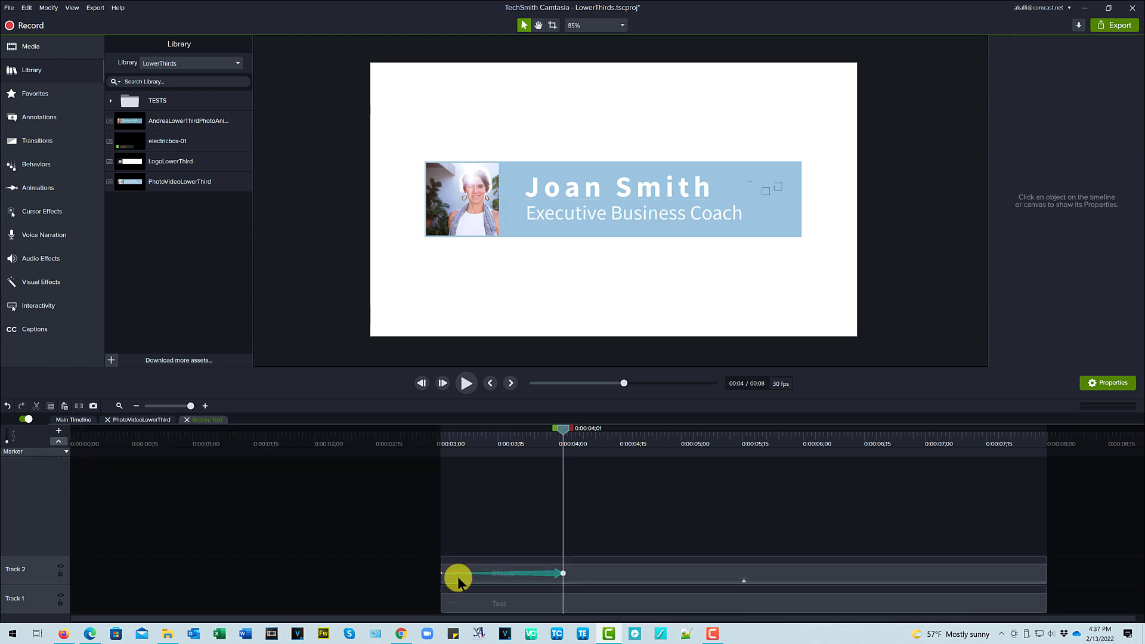
{"action": "left_click", "coordinate": [513, 564]}
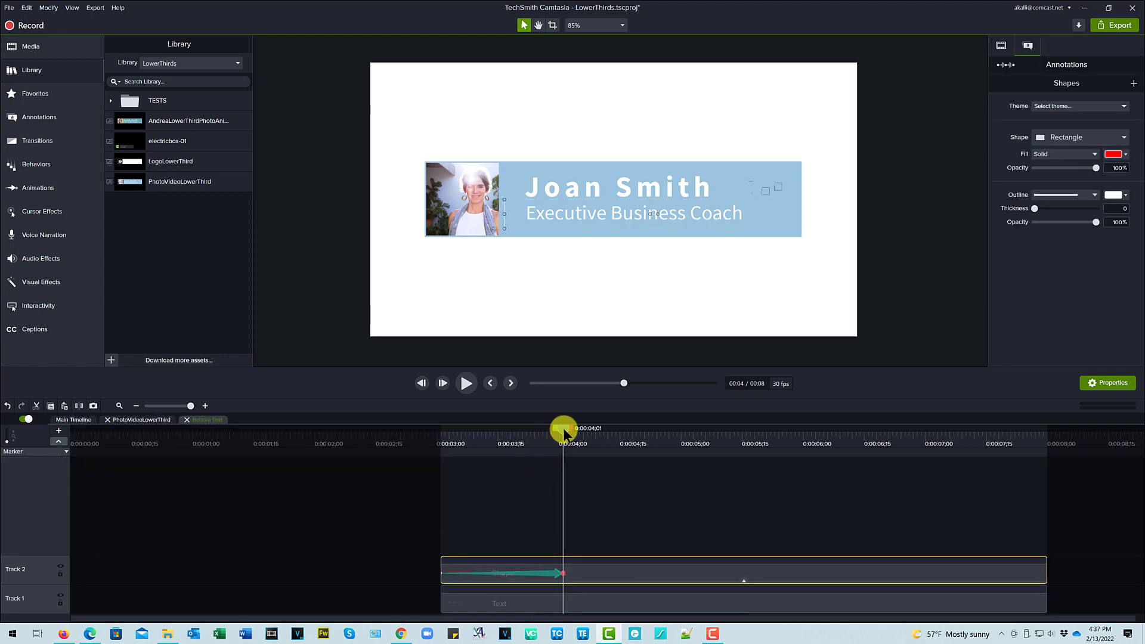
{"action": "left_click_drag", "start_coordinate": [564, 432], "coordinate": [427, 451]}
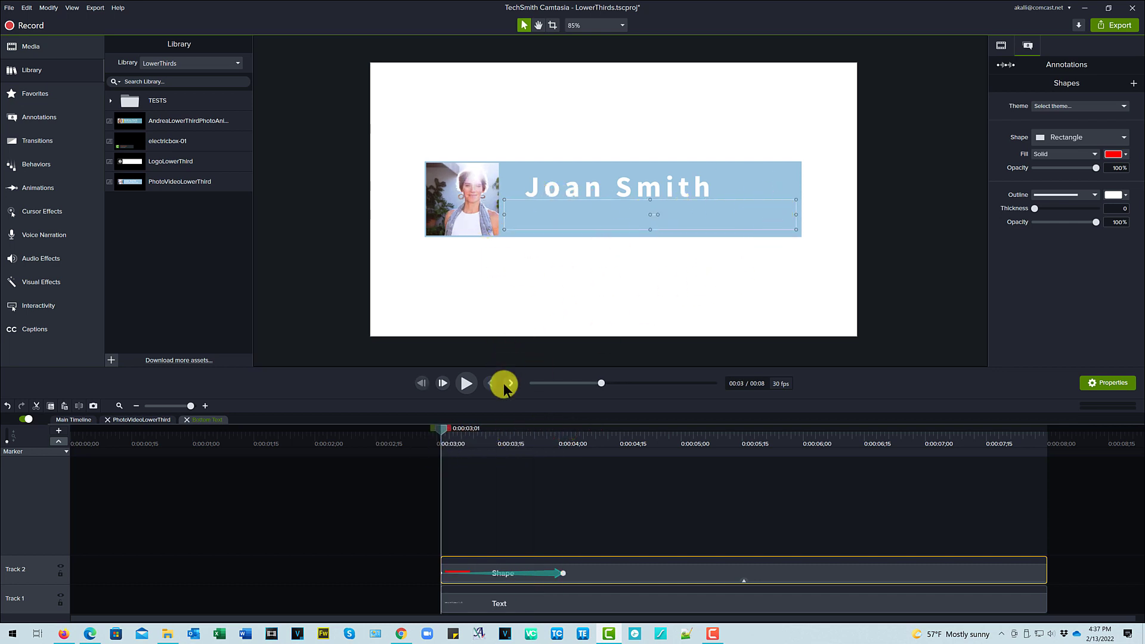
{"action": "left_click_drag", "start_coordinate": [447, 435], "coordinate": [566, 427]}
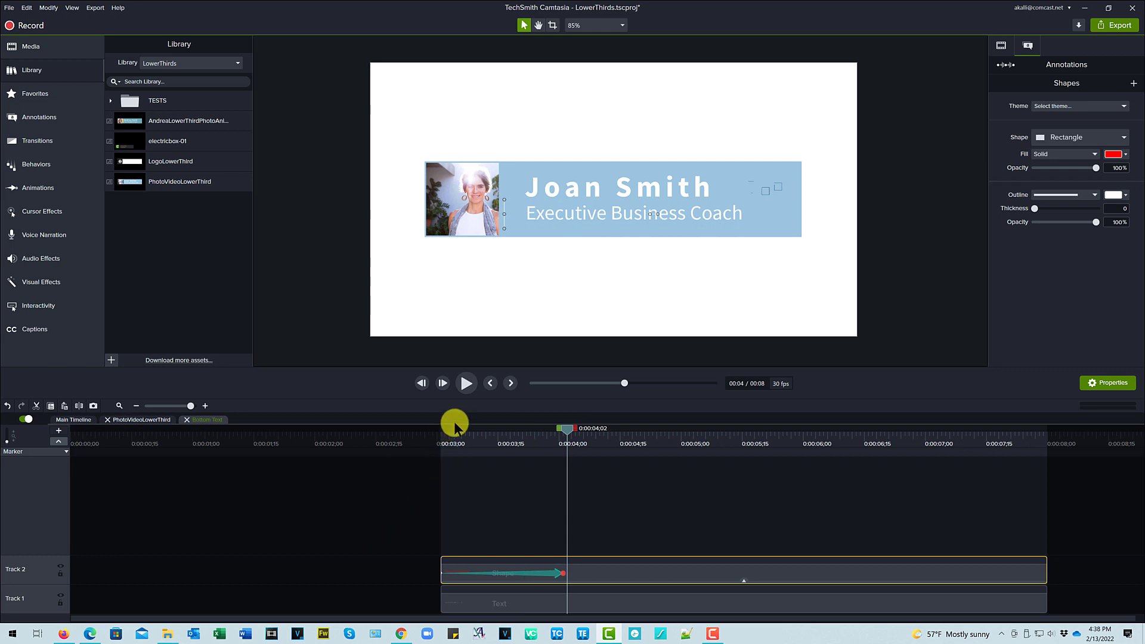
Step: Leave the Bottom Text group and make Track 4 with the RevealSwipeShape group visible again
{"action": "left_click", "coordinate": [187, 420]}
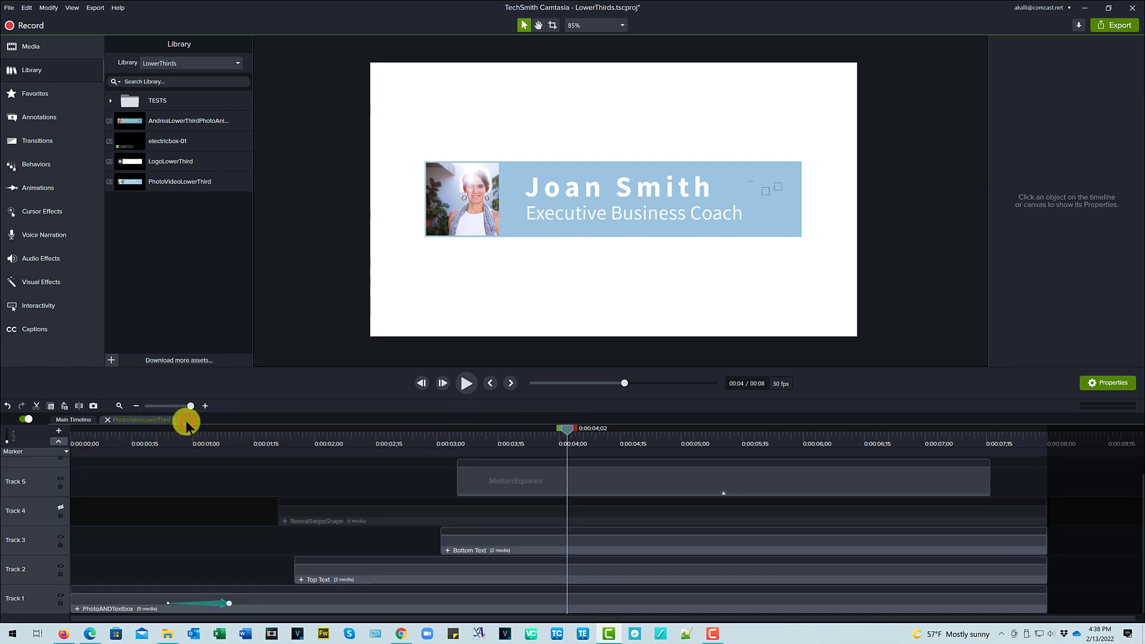
{"action": "left_click", "coordinate": [60, 508]}
{"action": "left_click", "coordinate": [61, 509]}
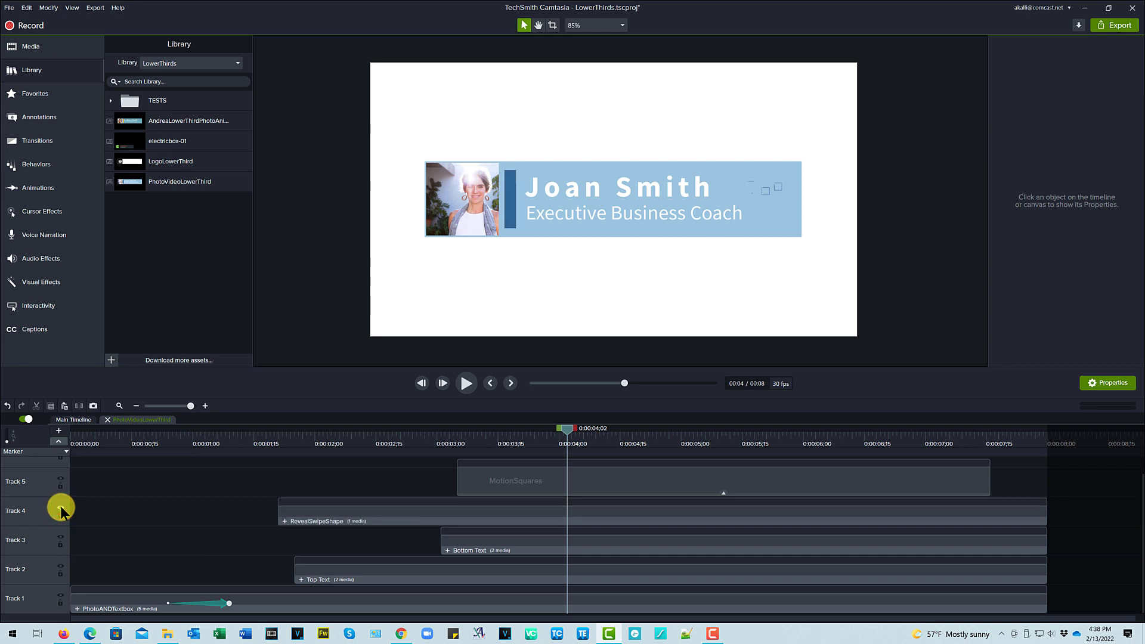
Step: Scrub through the reveal swipe and both text reveals from 0:00:01;26 to 0:00:04;05
{"action": "mouse_move", "coordinate": [565, 428]}
{"action": "left_mouse_down"}
{"action": "mouse_move", "coordinate": [274, 436]}
{"action": "mouse_move", "coordinate": [296, 436]}
{"action": "left_mouse_up"}
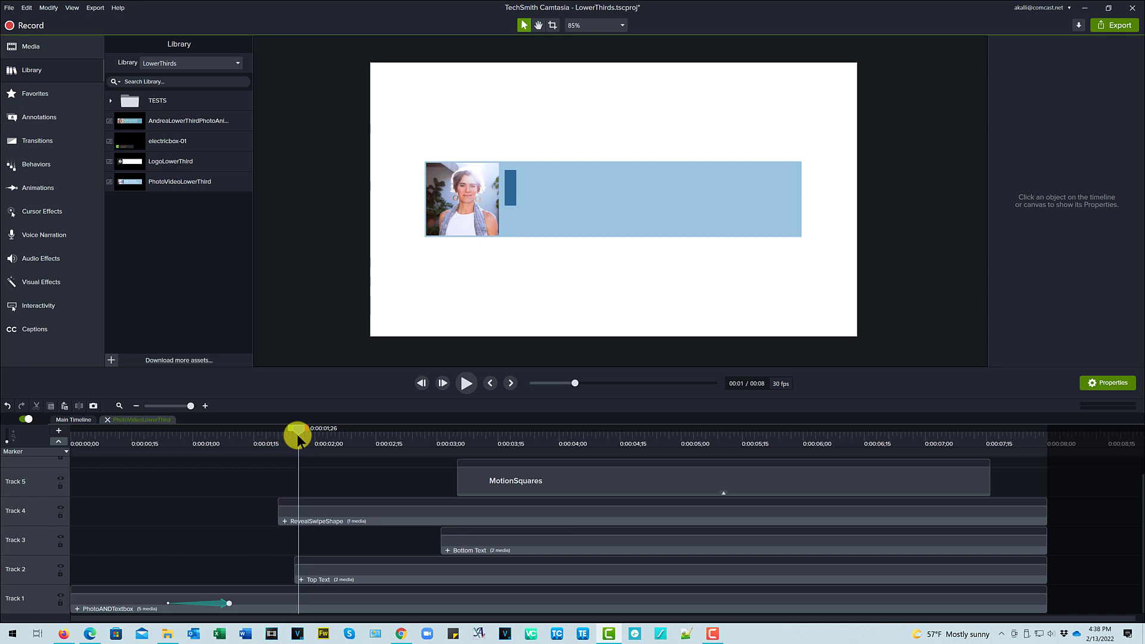
{"action": "left_click_drag", "start_coordinate": [299, 436], "coordinate": [516, 427]}
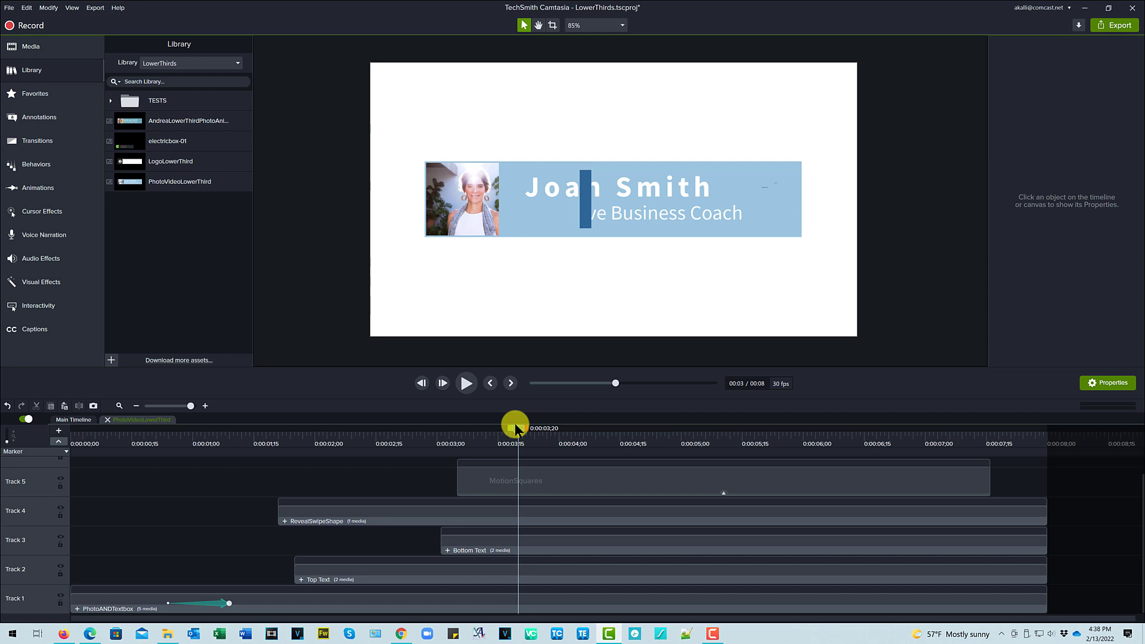
{"action": "left_click_drag", "start_coordinate": [517, 427], "coordinate": [579, 440]}
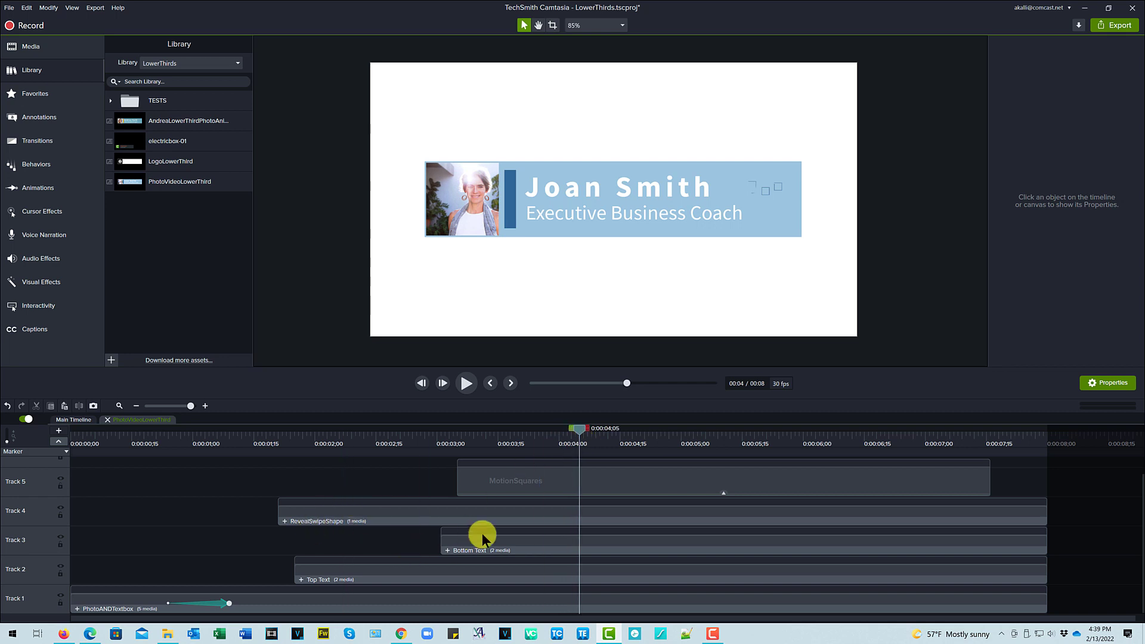
Step: Show the MotionSquares clip's properties, play the whole lower third from the start, and go to 0:00:04;22
{"action": "left_click", "coordinate": [692, 485]}
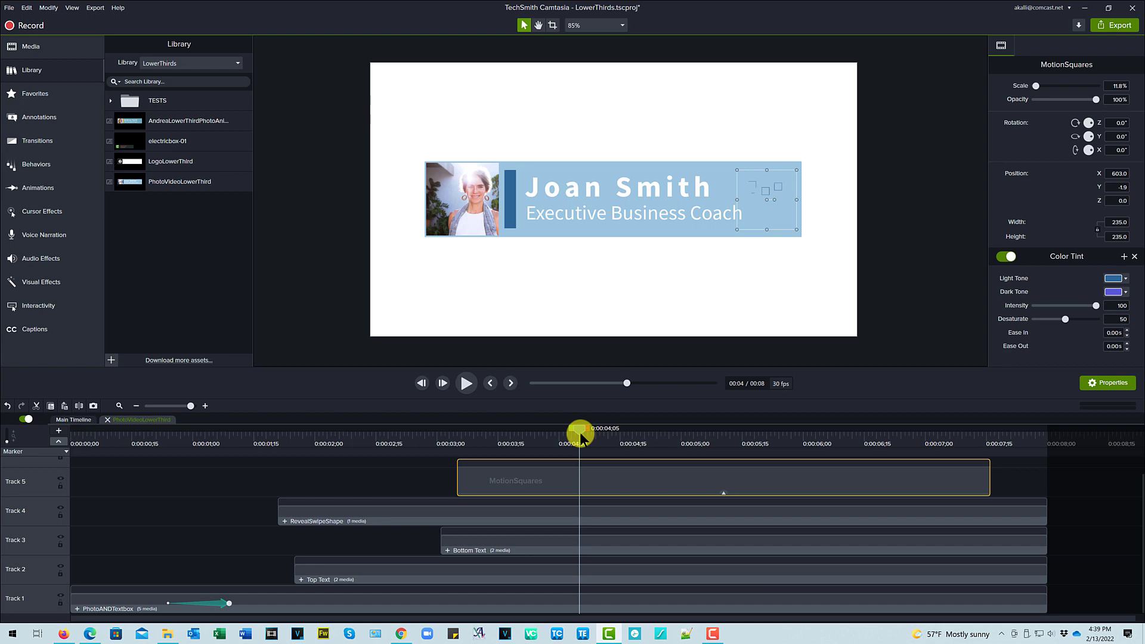
{"action": "left_click_drag", "start_coordinate": [580, 432], "coordinate": [33, 480]}
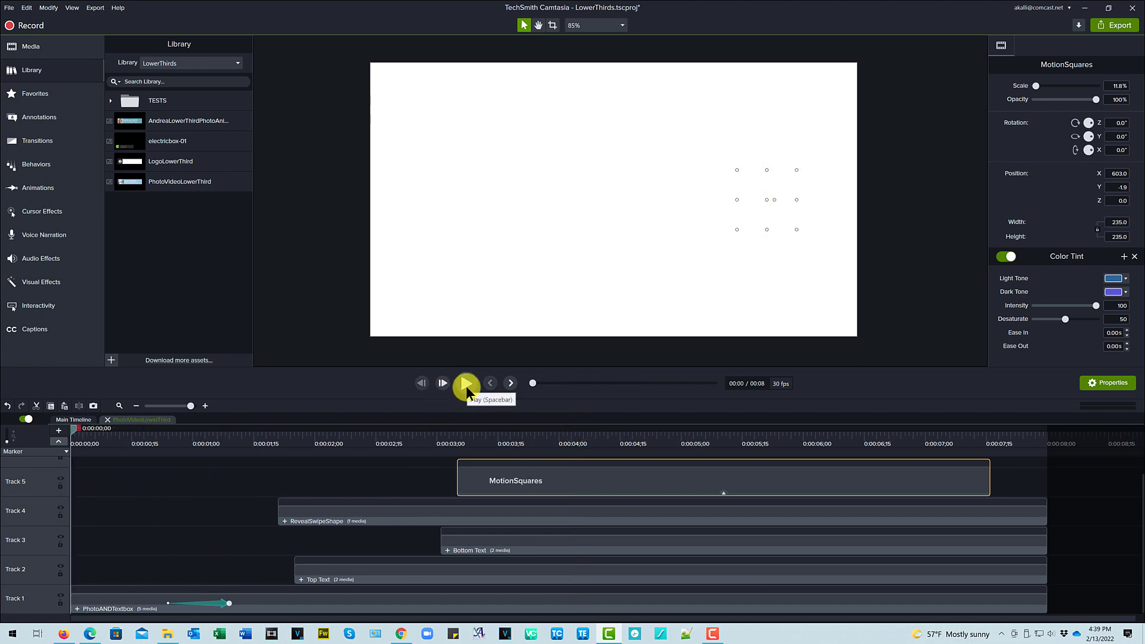
{"action": "left_click", "coordinate": [467, 388]}
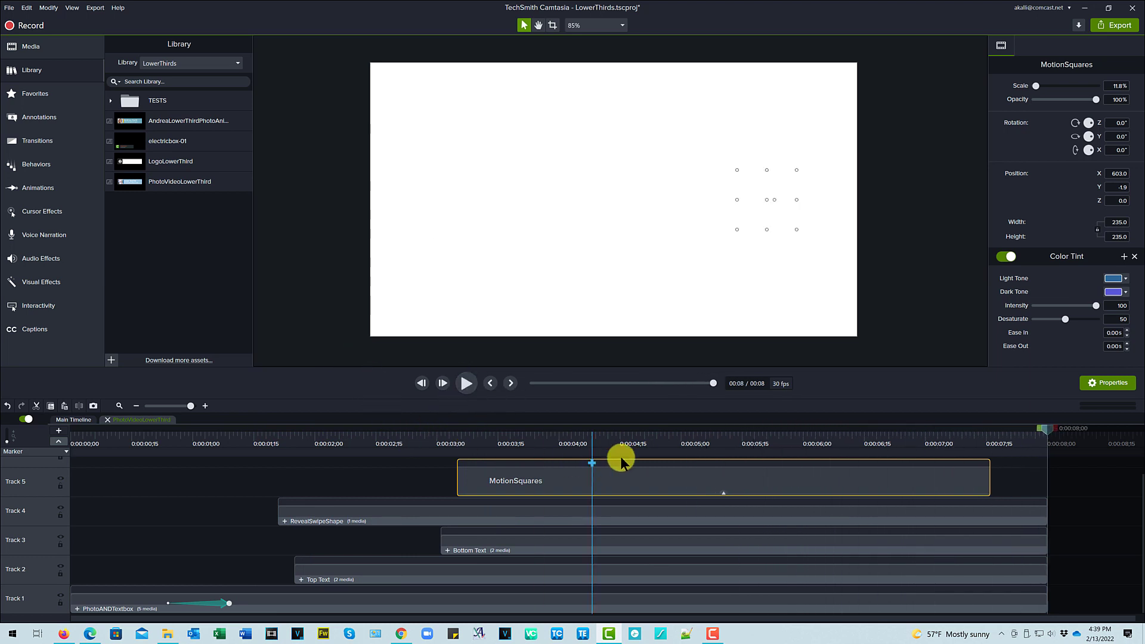
{"action": "left_click", "coordinate": [649, 440]}
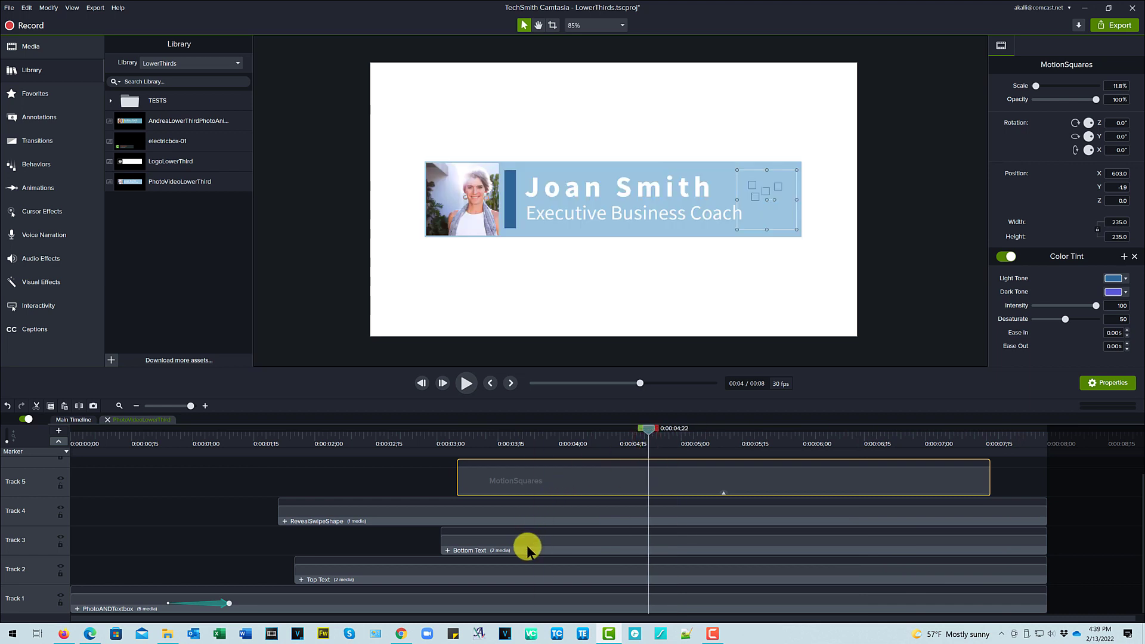
Step: Return to the main timeline, scale the PhotoVideoLowerThird group down to about 60%, and place its banner in the canvas's lower-left corner
{"action": "left_click", "coordinate": [78, 419]}
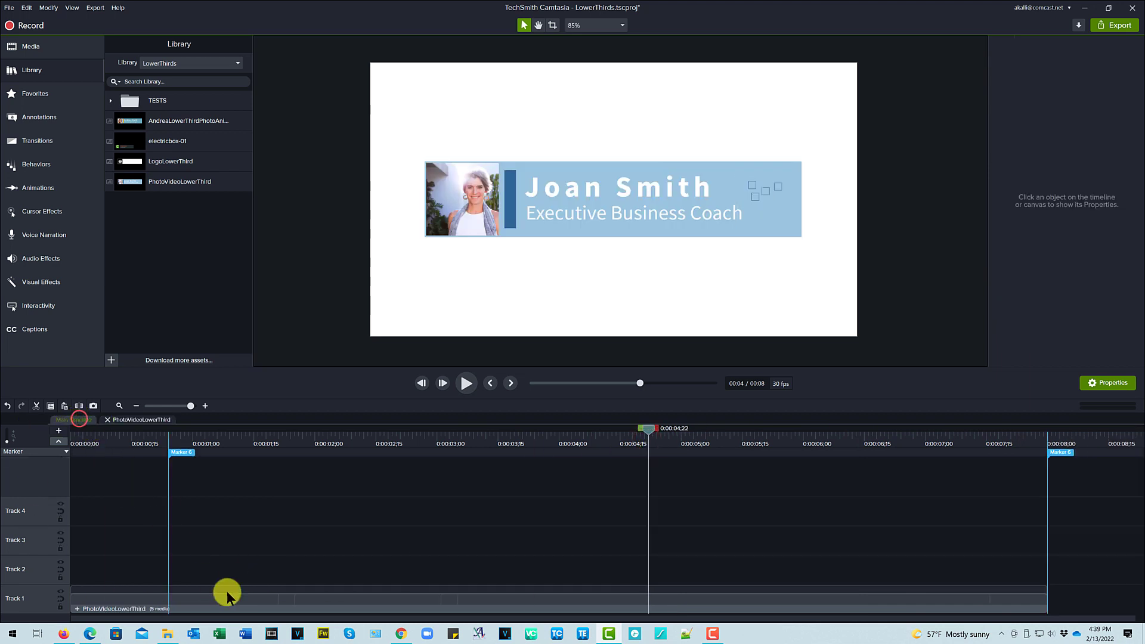
{"action": "left_click", "coordinate": [363, 602]}
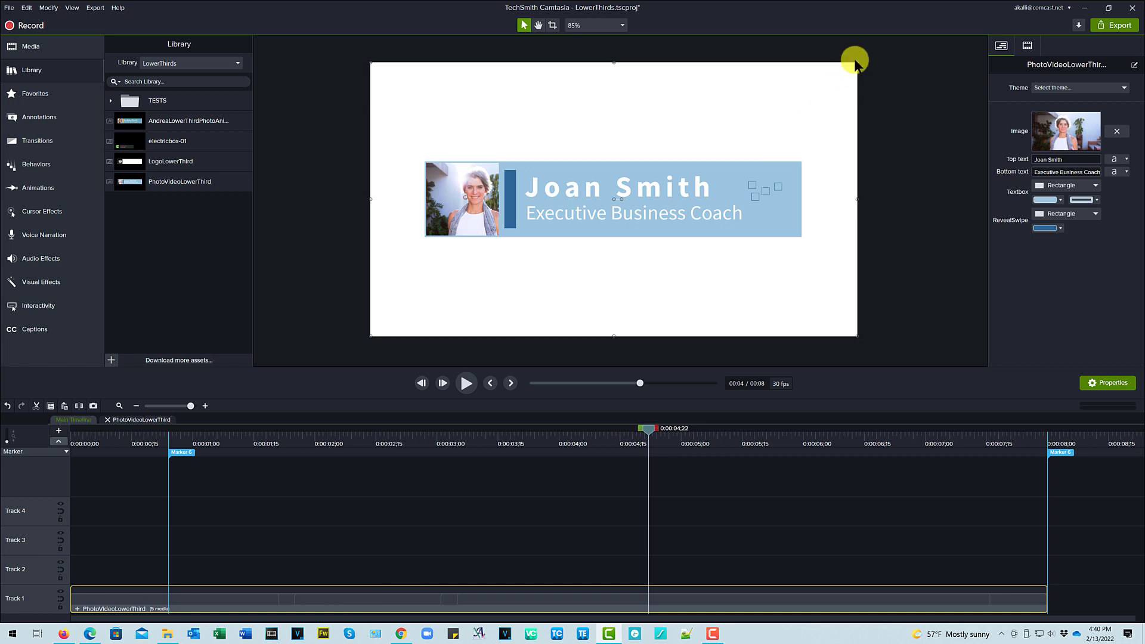
{"action": "left_click_drag", "start_coordinate": [857, 61], "coordinate": [667, 227]}
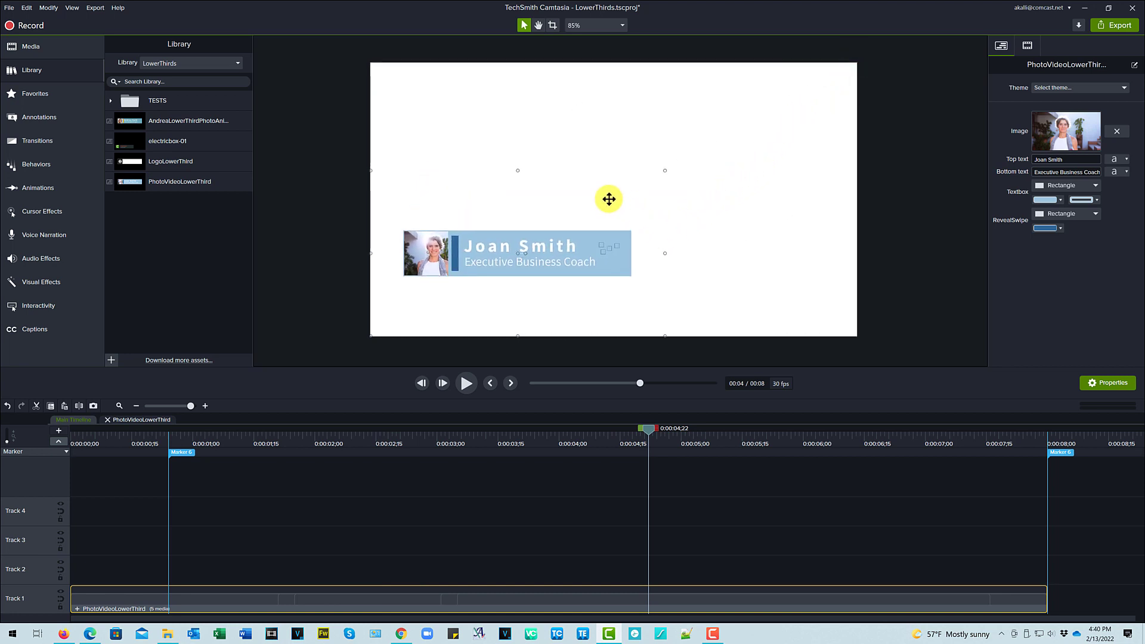
{"action": "left_click_drag", "start_coordinate": [608, 199], "coordinate": [580, 256]}
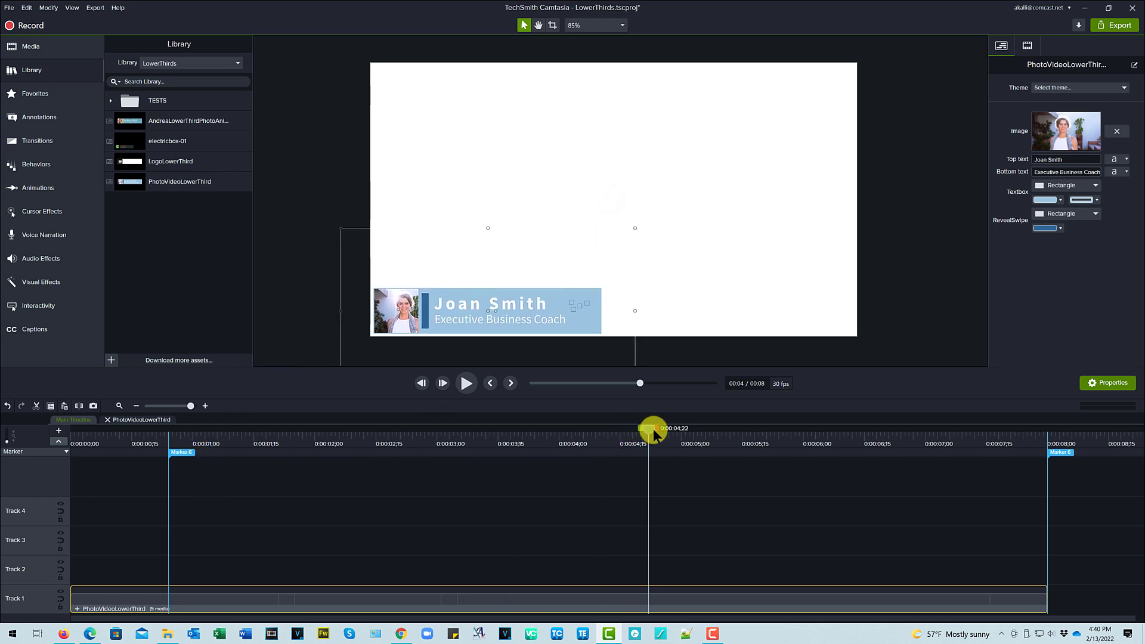
Step: Play the resized lower third from the start of the main timeline and park the playhead at 0:00:04;05
{"action": "left_click_drag", "start_coordinate": [655, 434], "coordinate": [59, 462]}
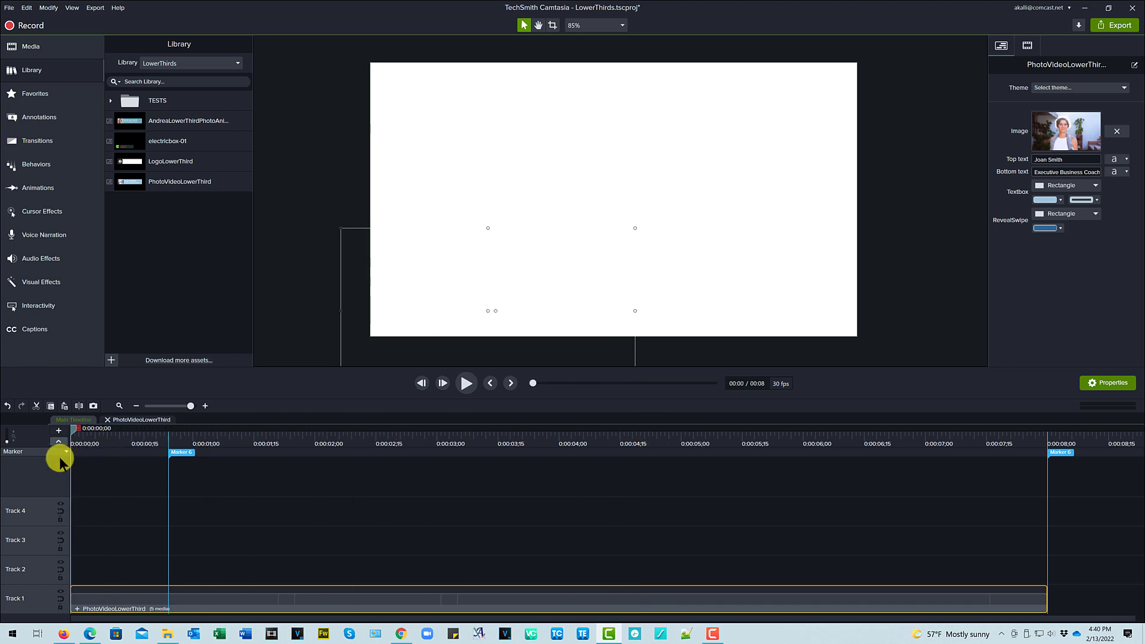
{"action": "left_click", "coordinate": [466, 383]}
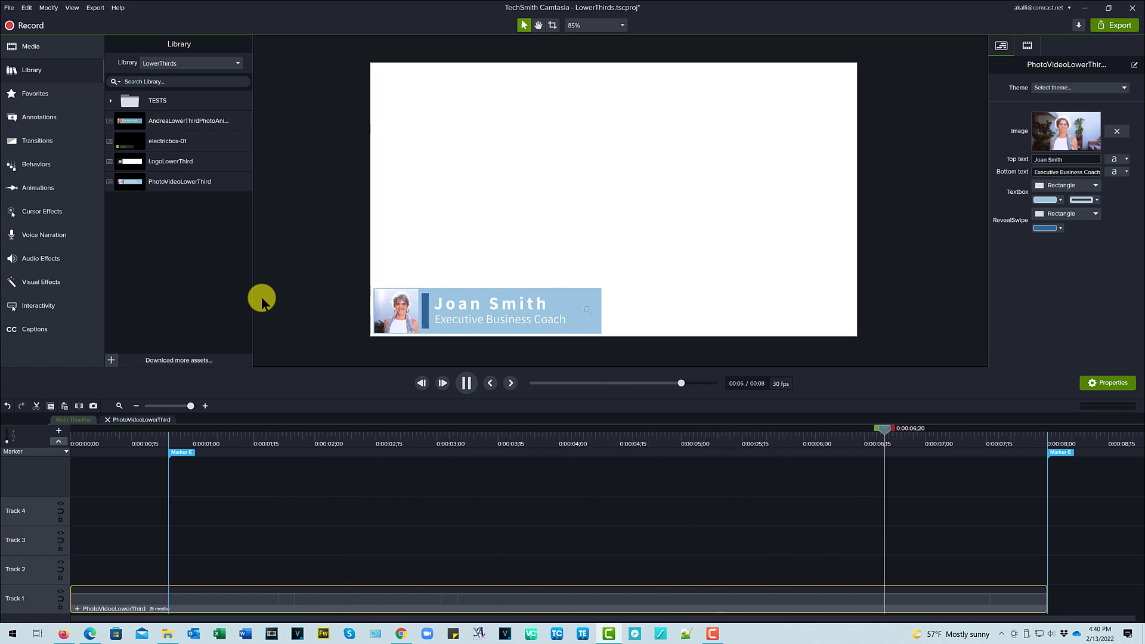
{"action": "left_click", "coordinate": [466, 383]}
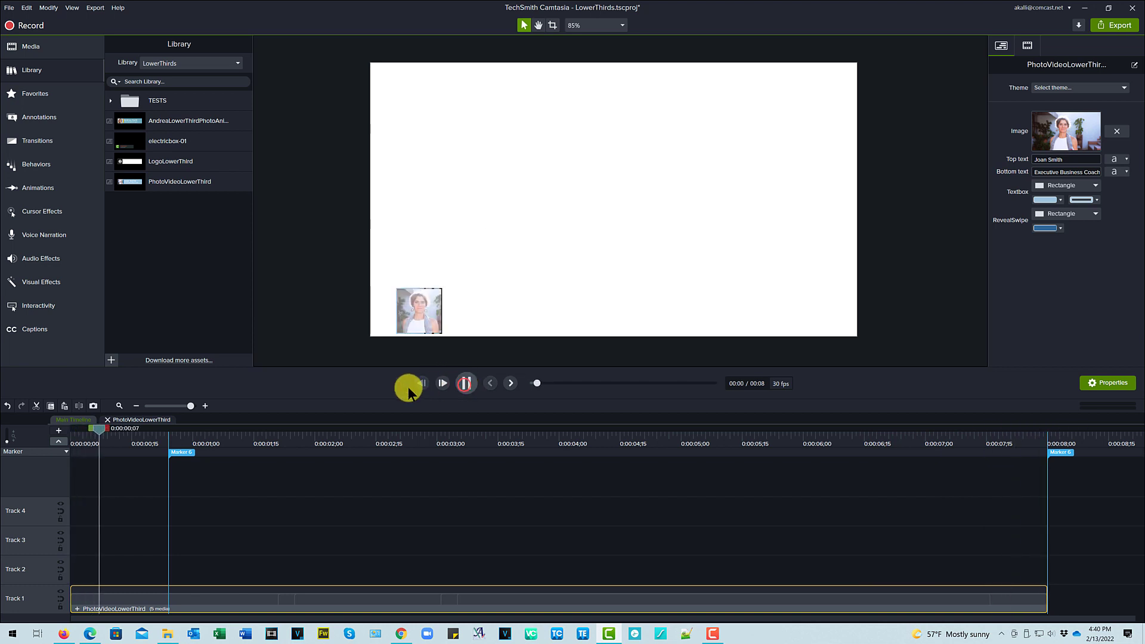
{"action": "left_click", "coordinate": [579, 438]}
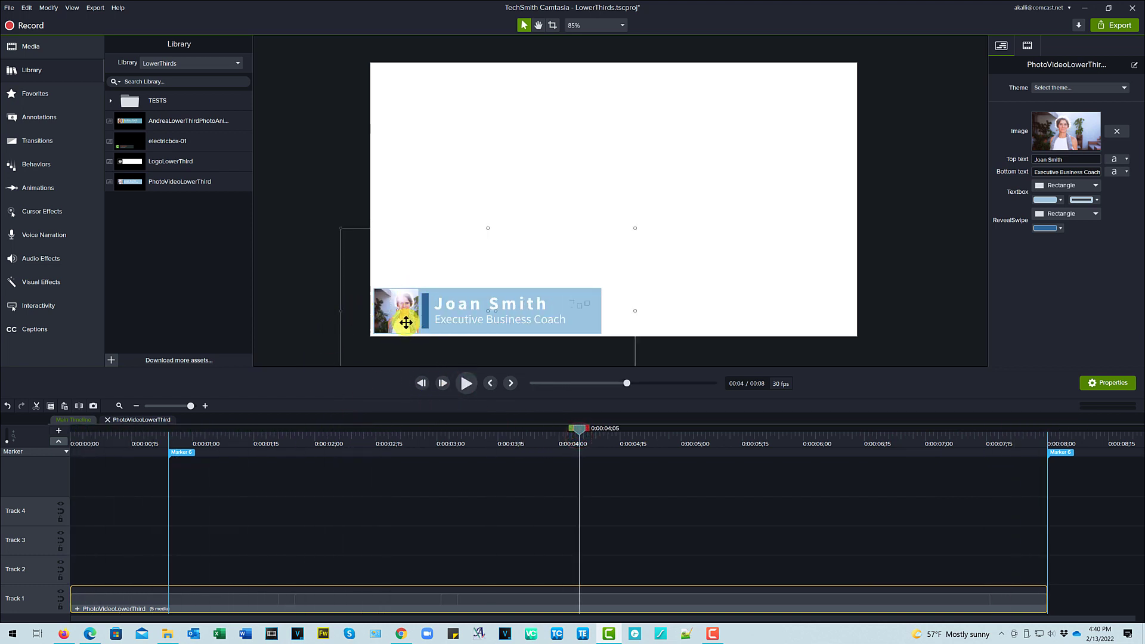